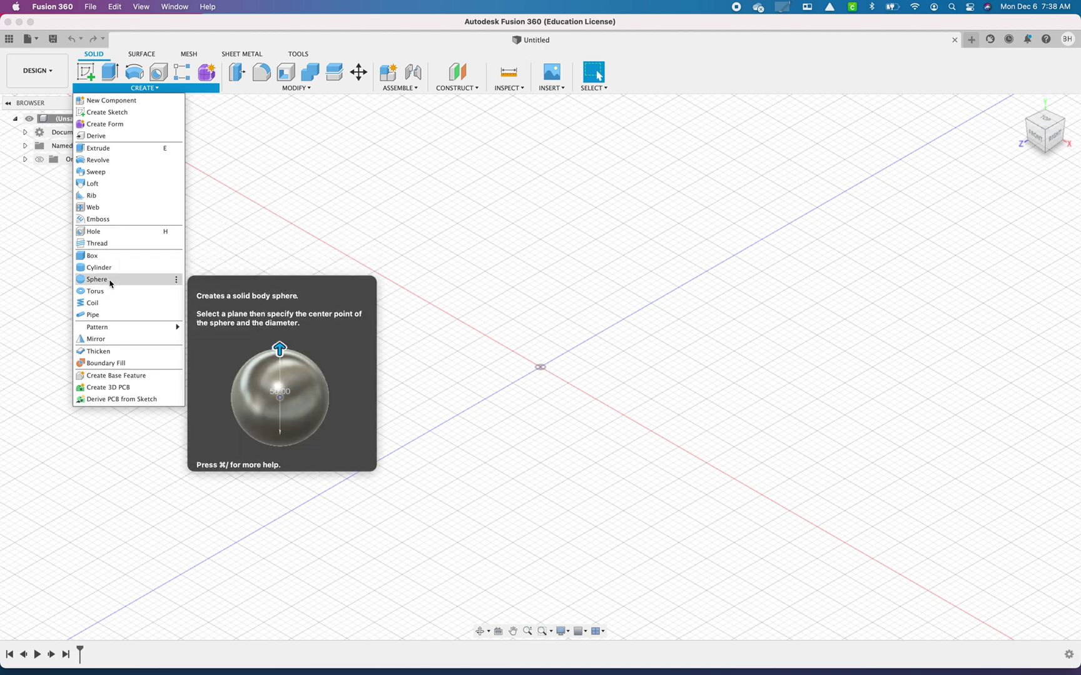
Step: Start a sketch on the horizontal plane and draw a rectangle about 3.1 by 2 in with its upper edge along the red axis
click(409, 240)
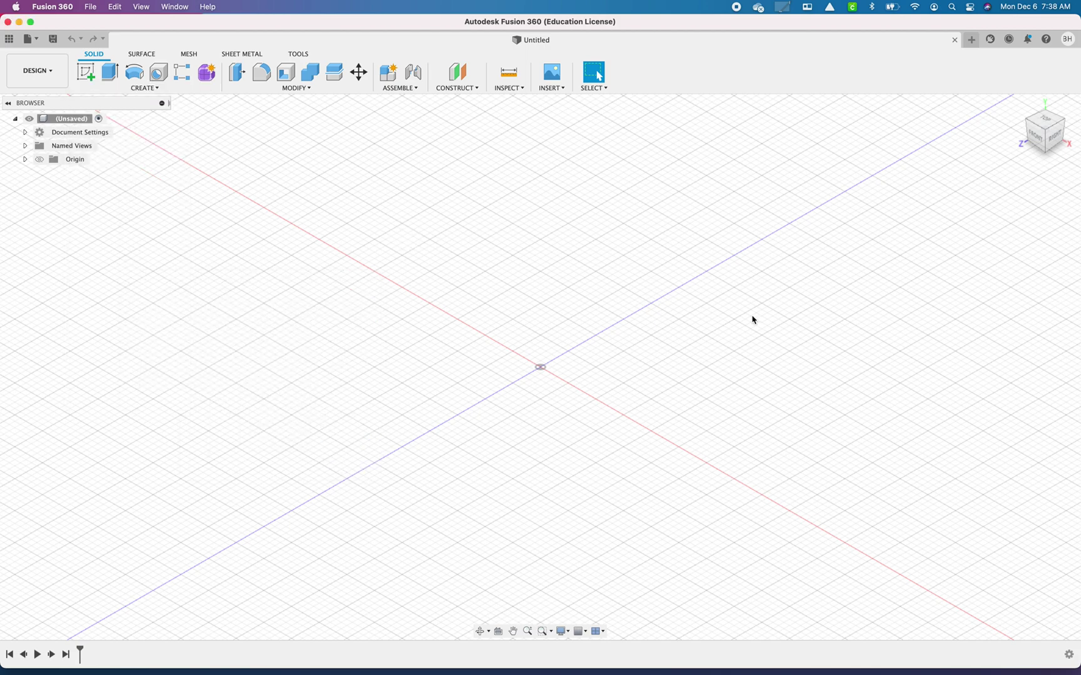
middle_drag(753, 320, 627, 225)
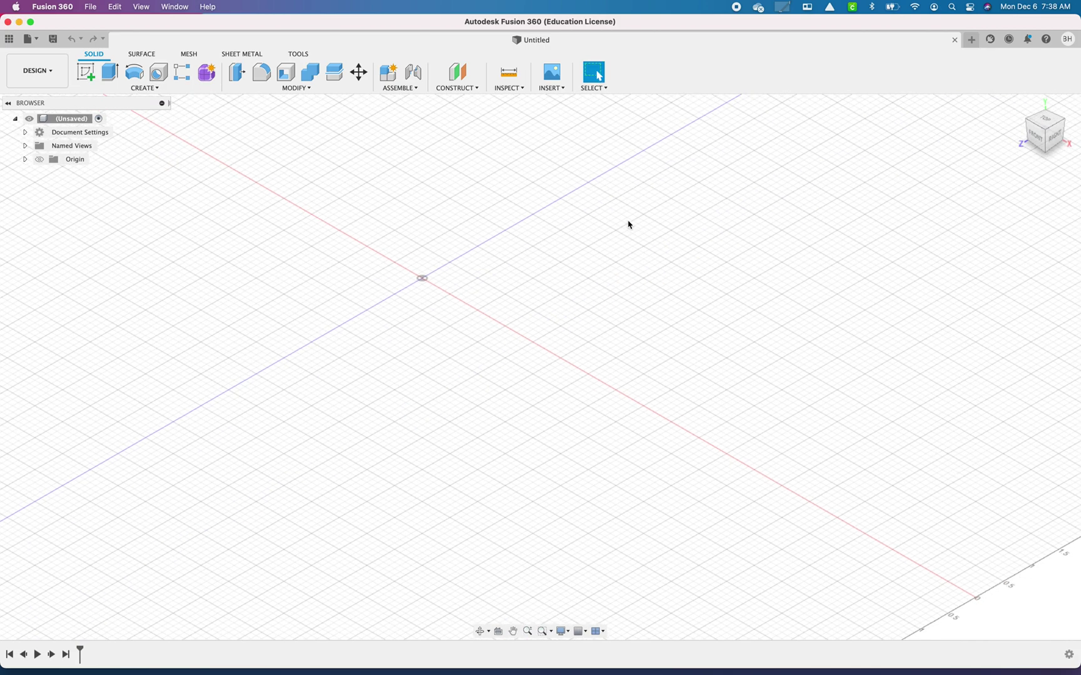
click(86, 72)
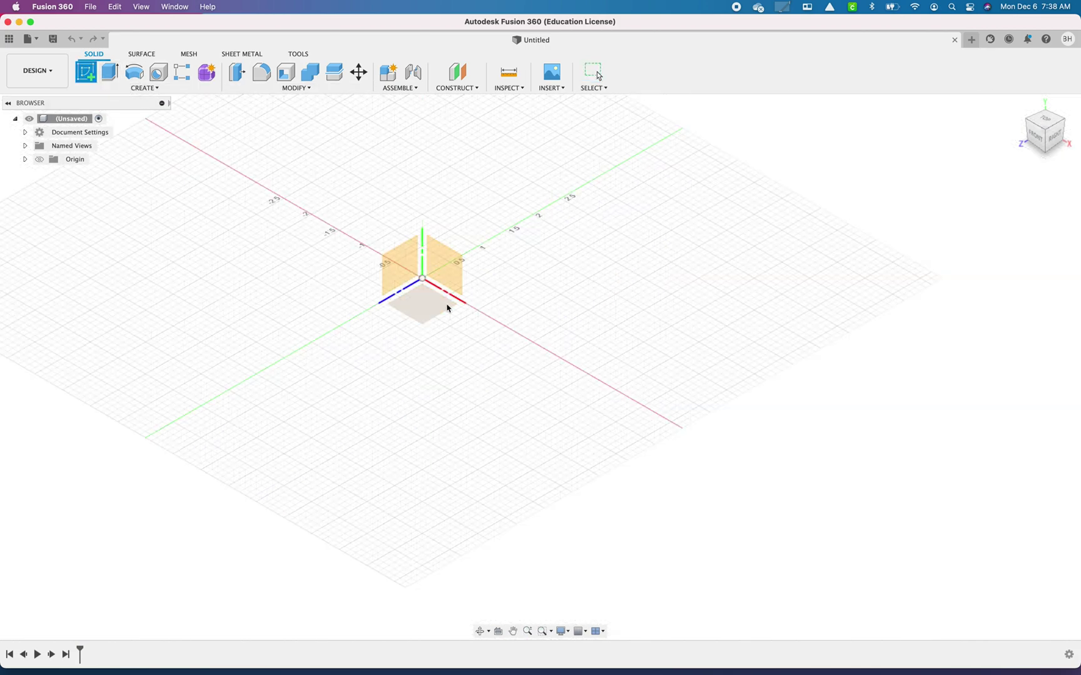
click(433, 300)
key(r)
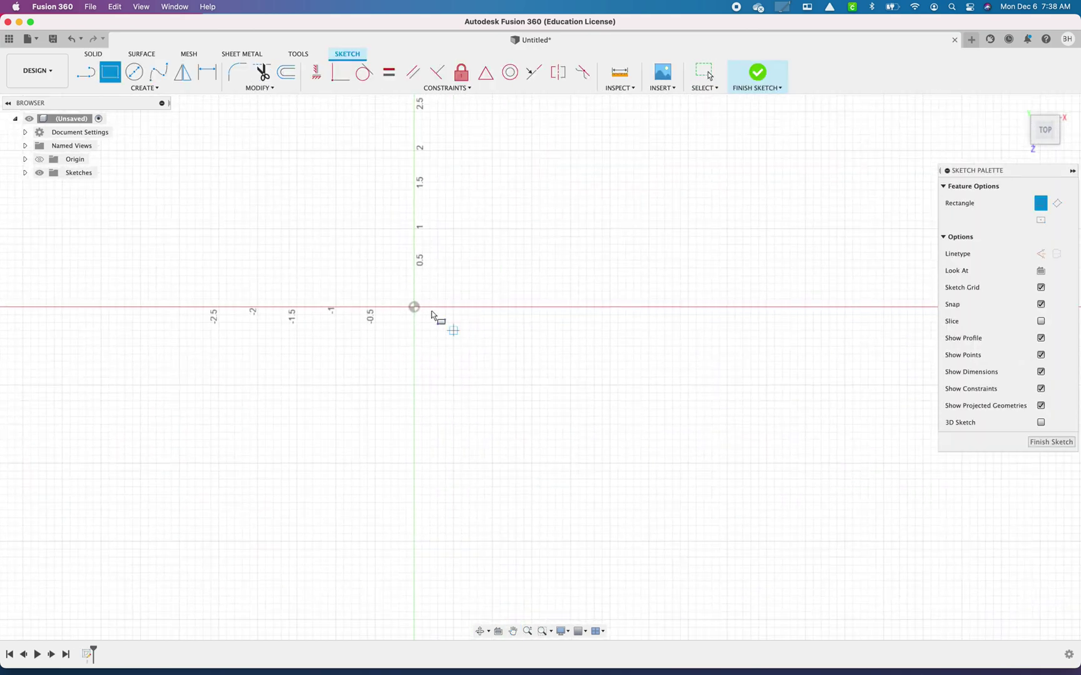
click(412, 307)
click(647, 461)
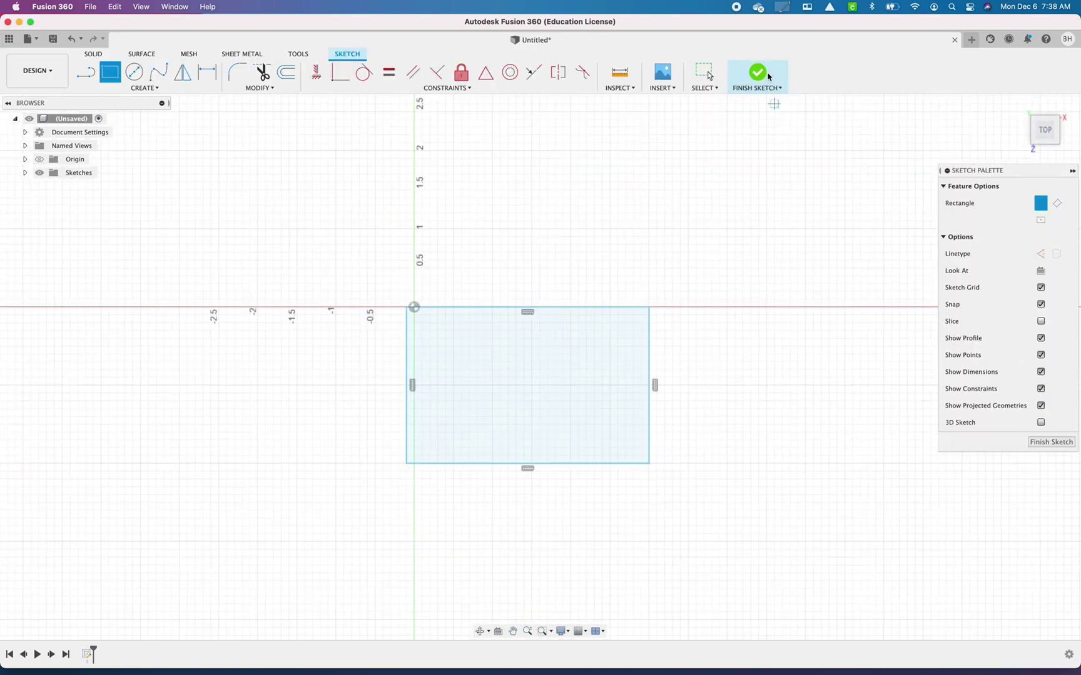
Step: Try to extrude the rectangle 0.40 in upward as a new body, and undo the rectangle
shift+middle_drag(713, 206, 675, 255)
key(e)
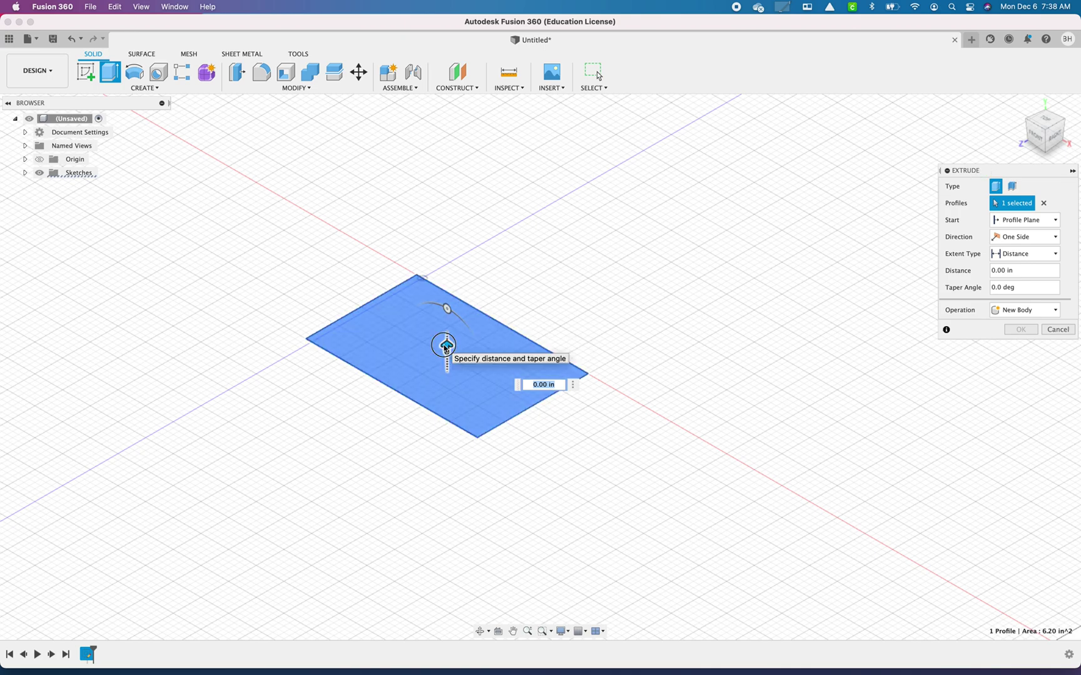
drag(447, 348, 446, 322)
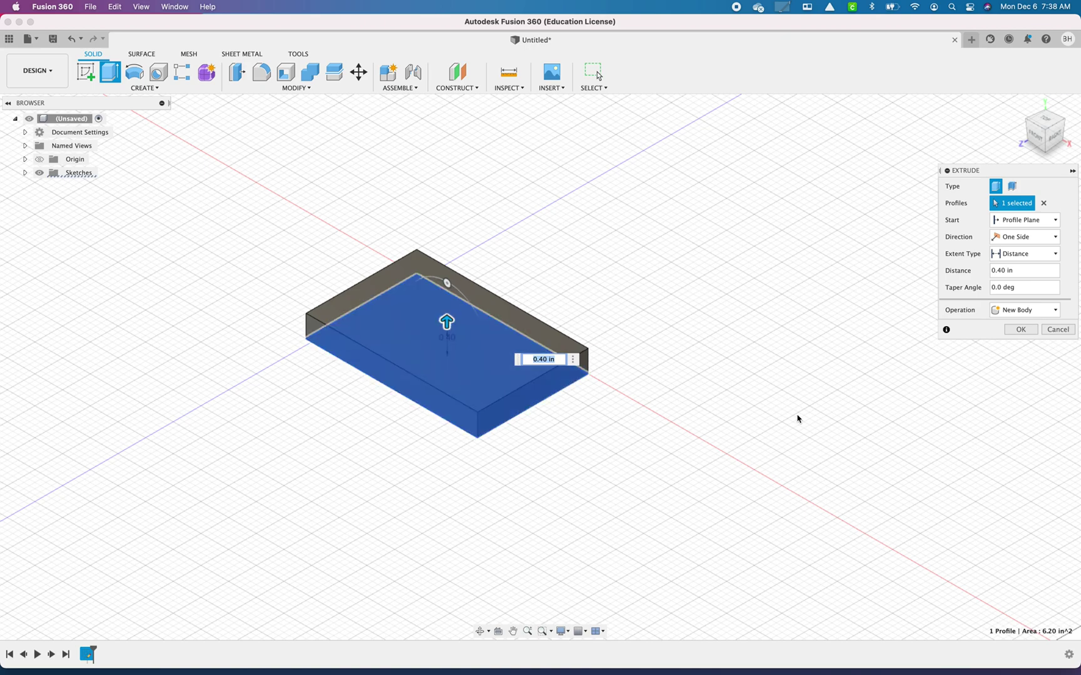
click(1059, 330)
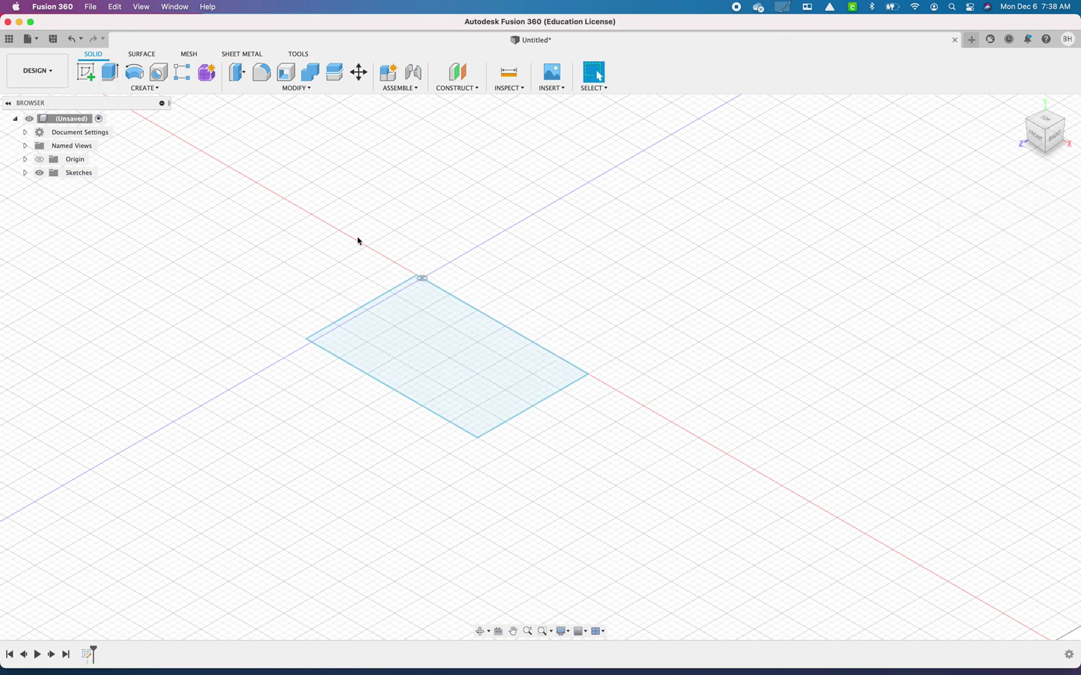
key(super+z)
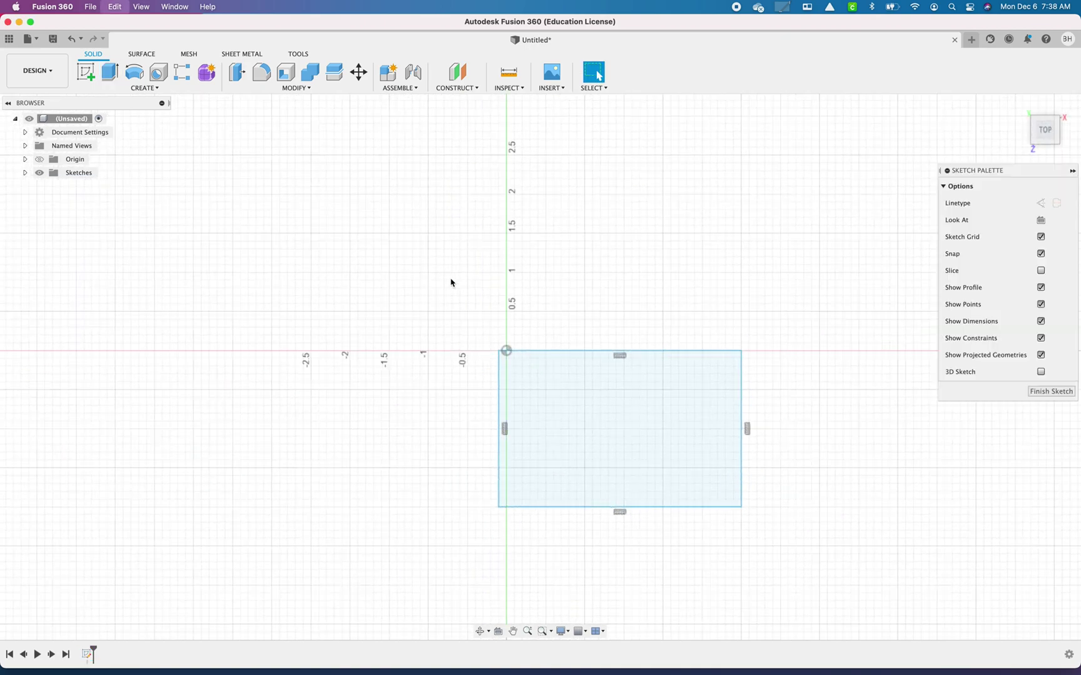
key(super+z)
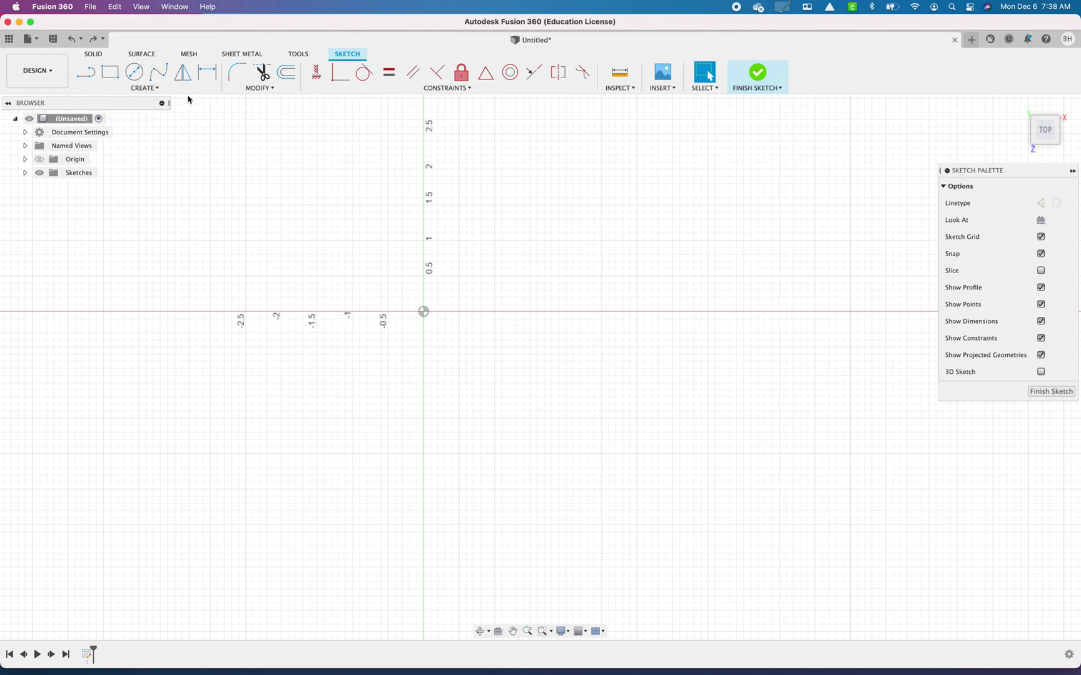
Step: Draw a 3 in horizontal line from the origin along the red axis
key(l)
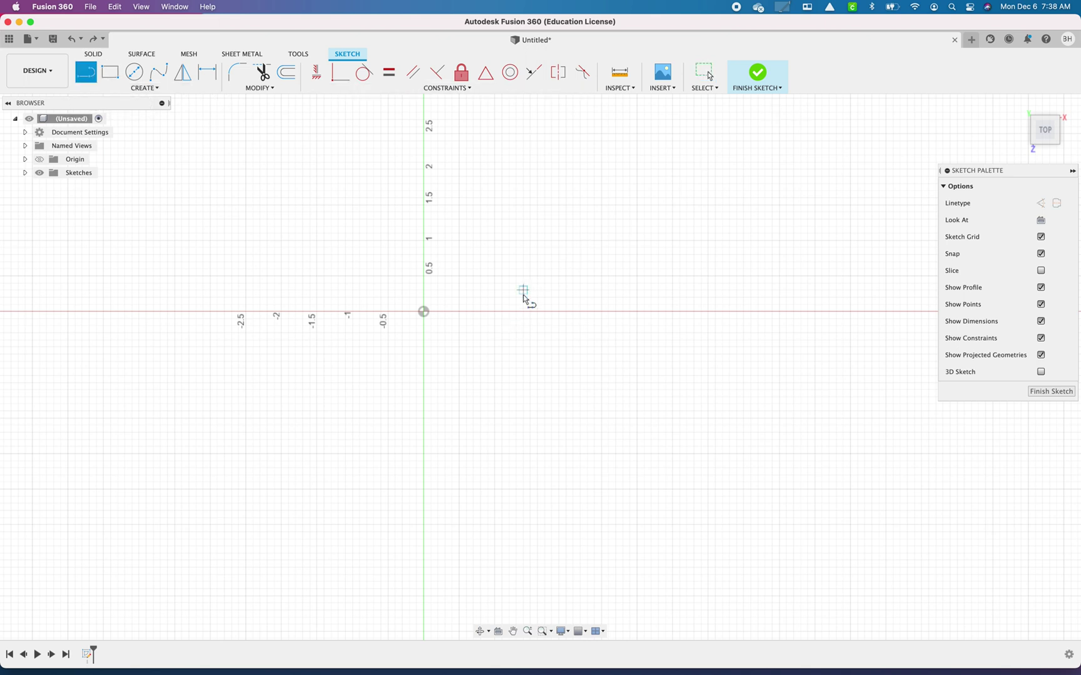
click(424, 312)
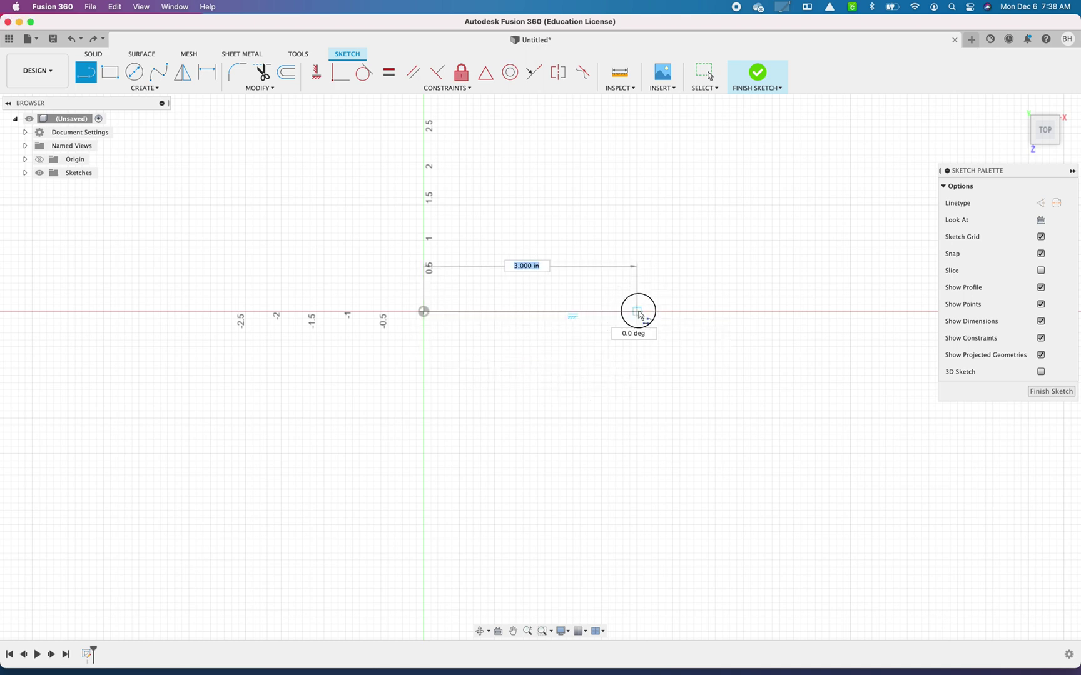
click(646, 325)
key(Escape)
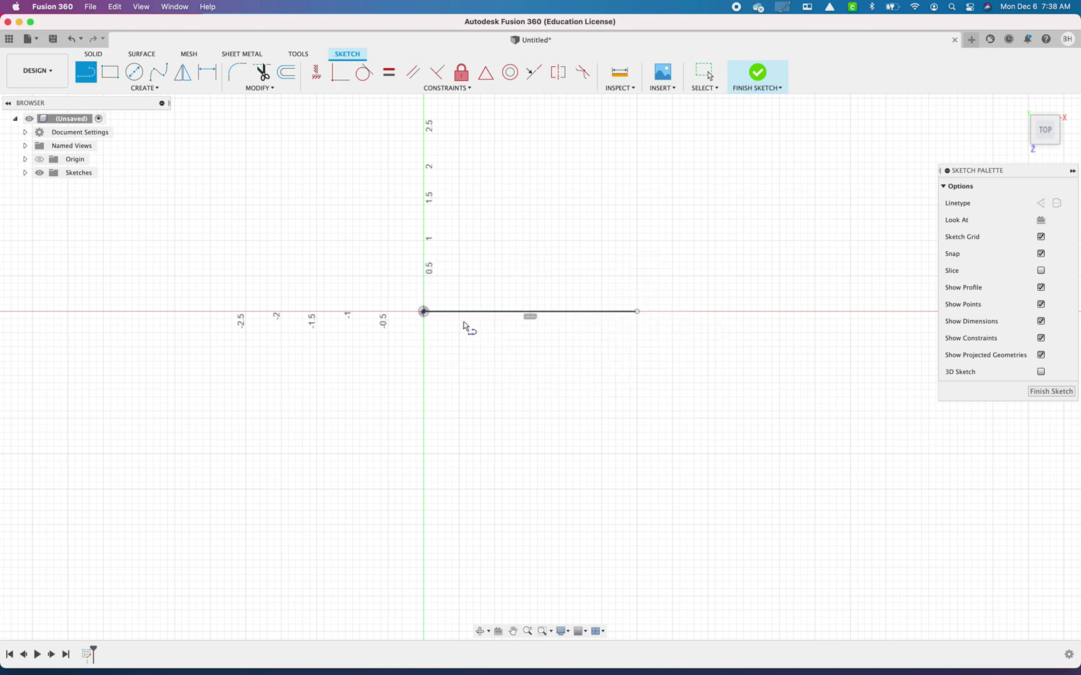
scroll(431, 351, up, 3)
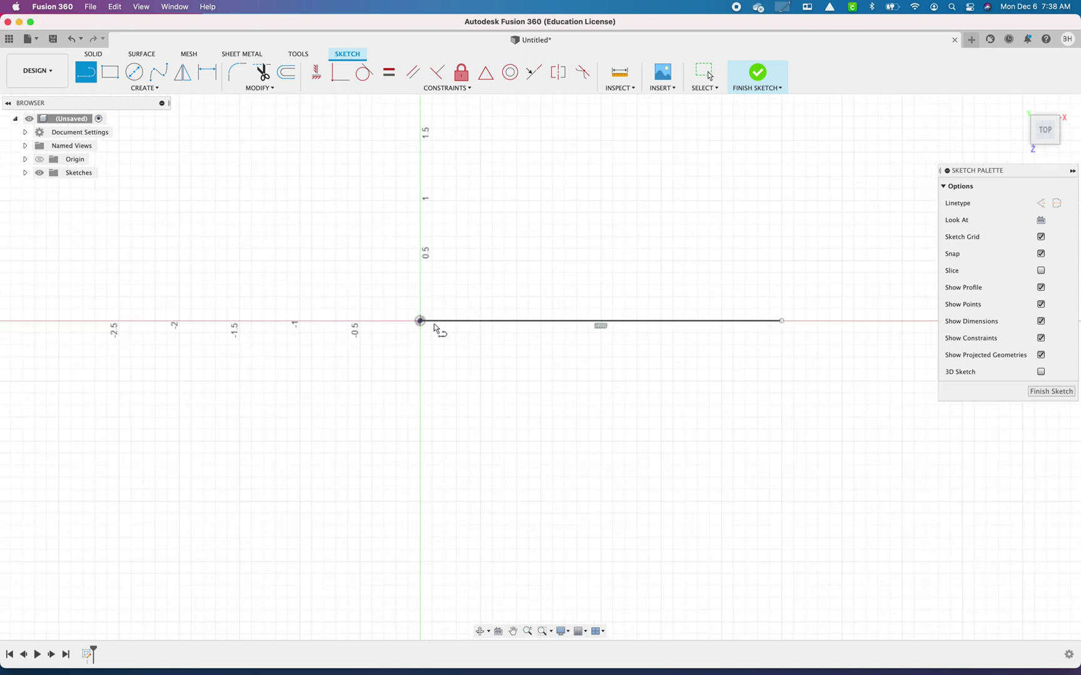
scroll(424, 330, down, 2)
key(Escape)
Step: Draw a vertical line about 2.8 in long from the origin up along the green axis
key(l)
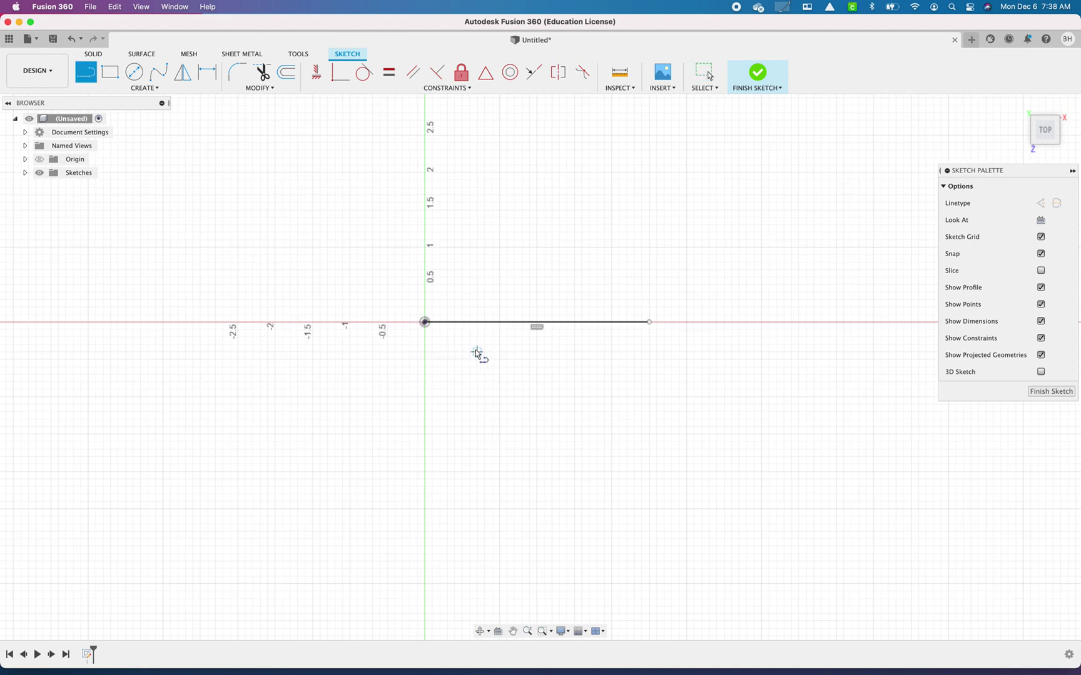
click(428, 323)
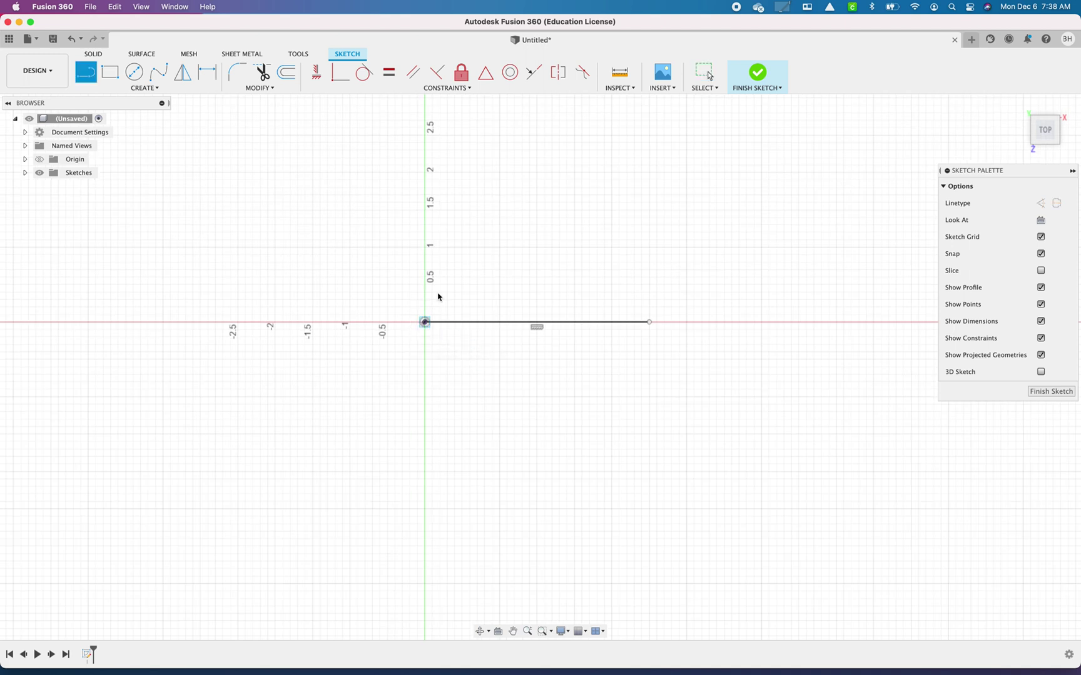
click(425, 113)
click(453, 113)
Step: Close the profile with a wavy fit-point spline from the vertical line's upper end to the horizontal line's outer end
click(161, 73)
click(425, 113)
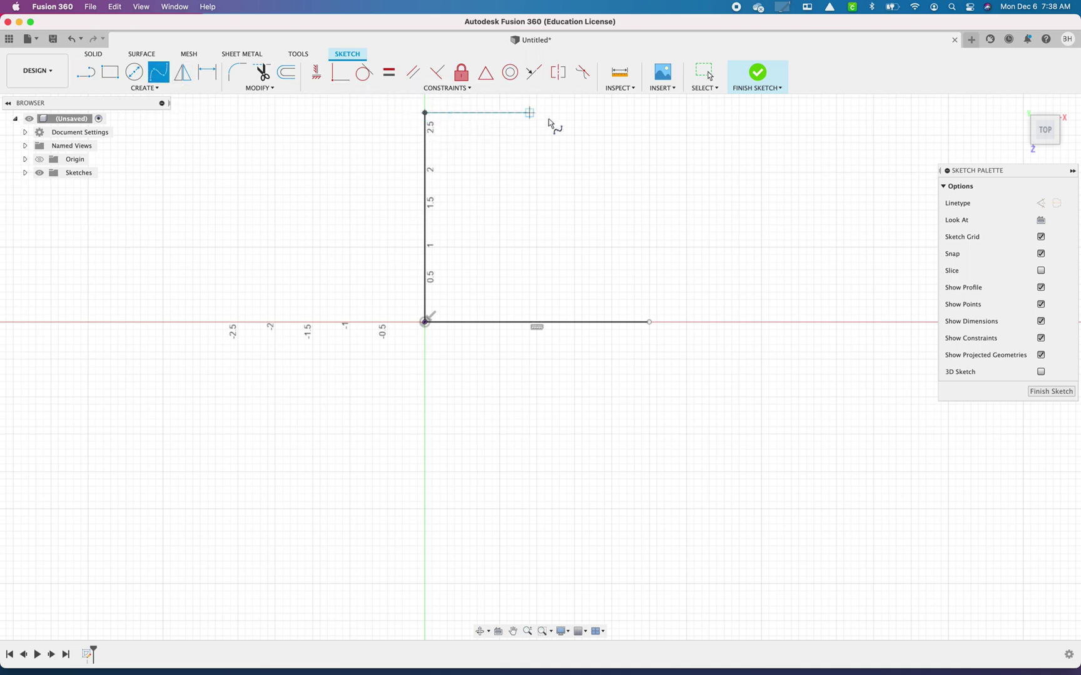
click(560, 120)
click(529, 165)
click(679, 195)
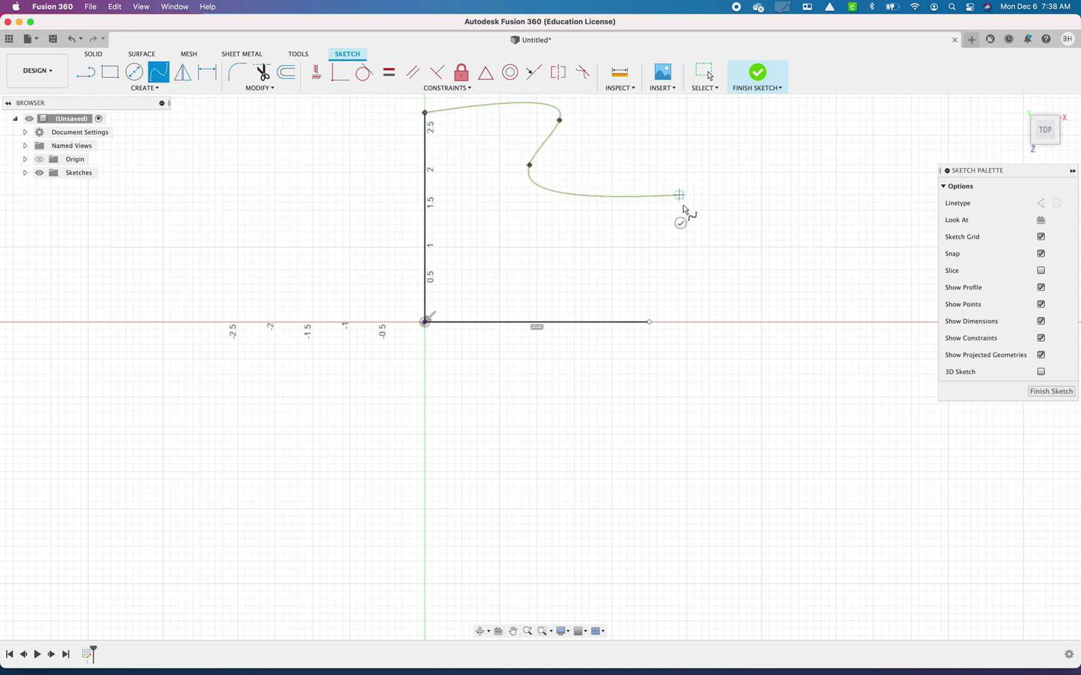
click(627, 254)
click(671, 300)
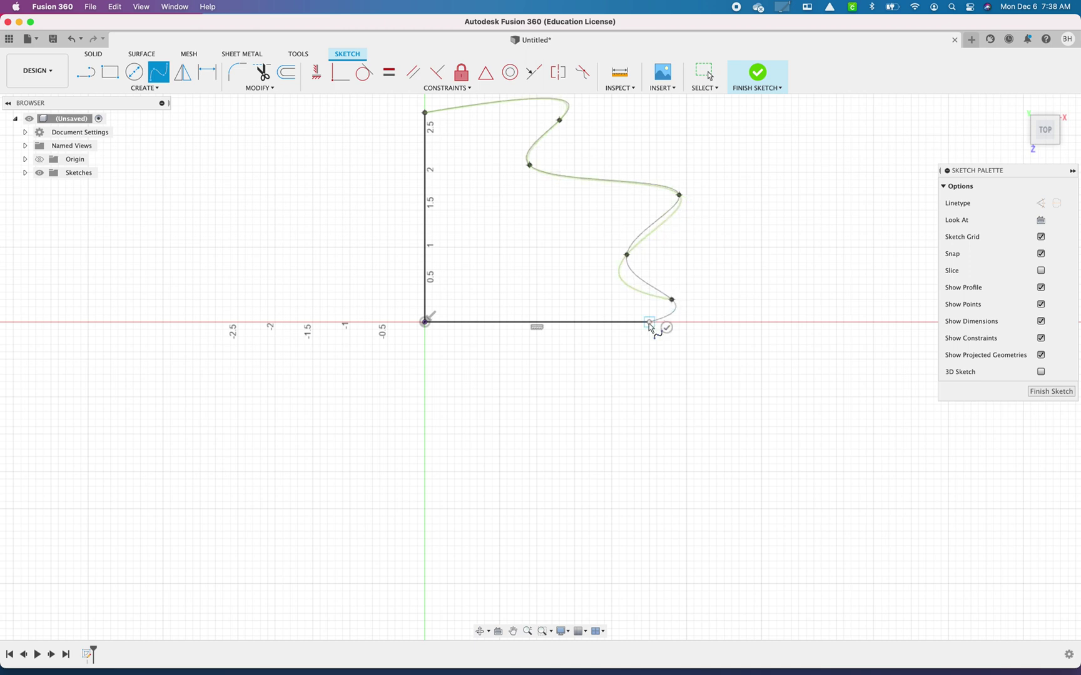
click(649, 322)
click(642, 298)
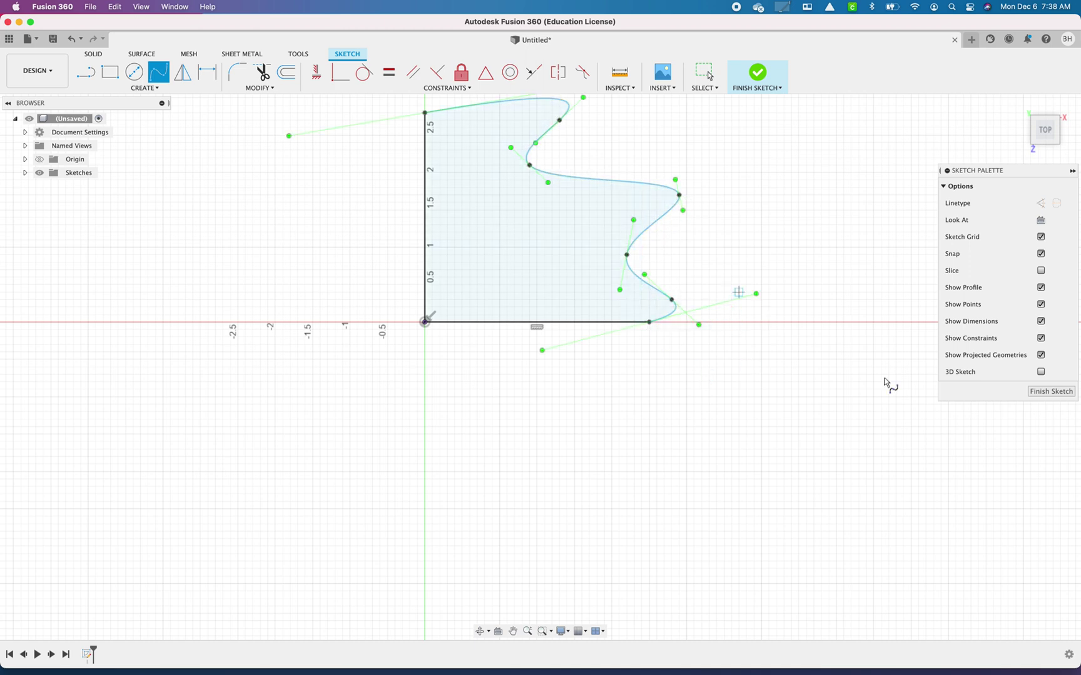
Step: Finish the sketch and revolve the closed profile 360 degrees around the vertical line as a new body
mouse_move(795, 307)
shift+middle_down()
mouse_move(816, 362)
mouse_move(796, 364)
mouse_move(802, 307)
shift+middle_up()
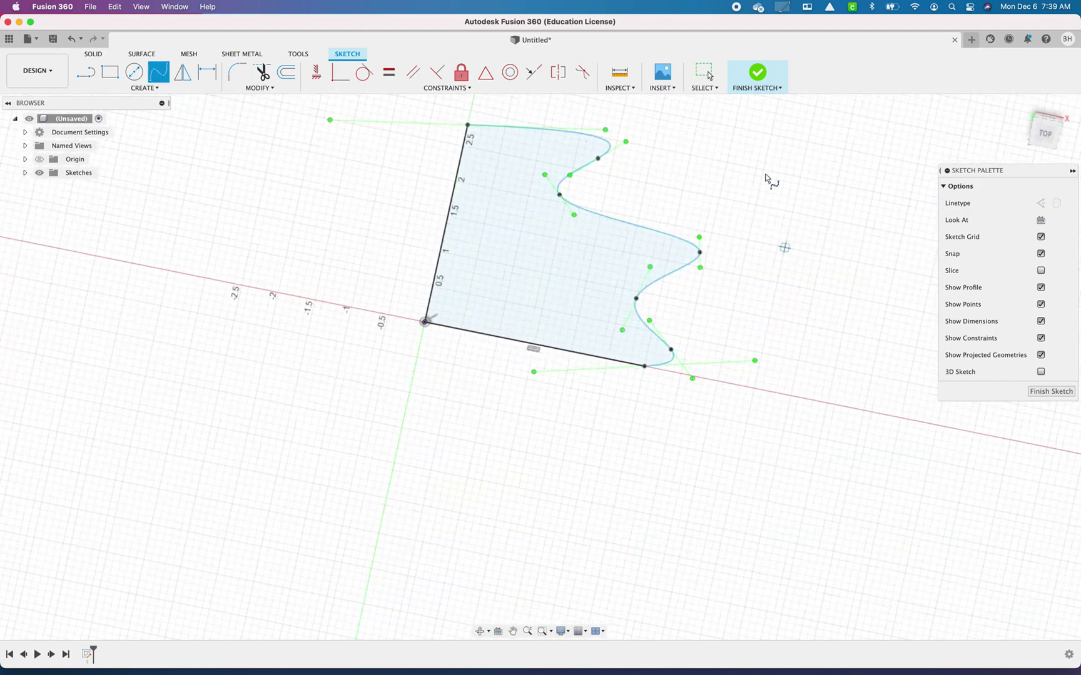
click(756, 73)
click(111, 91)
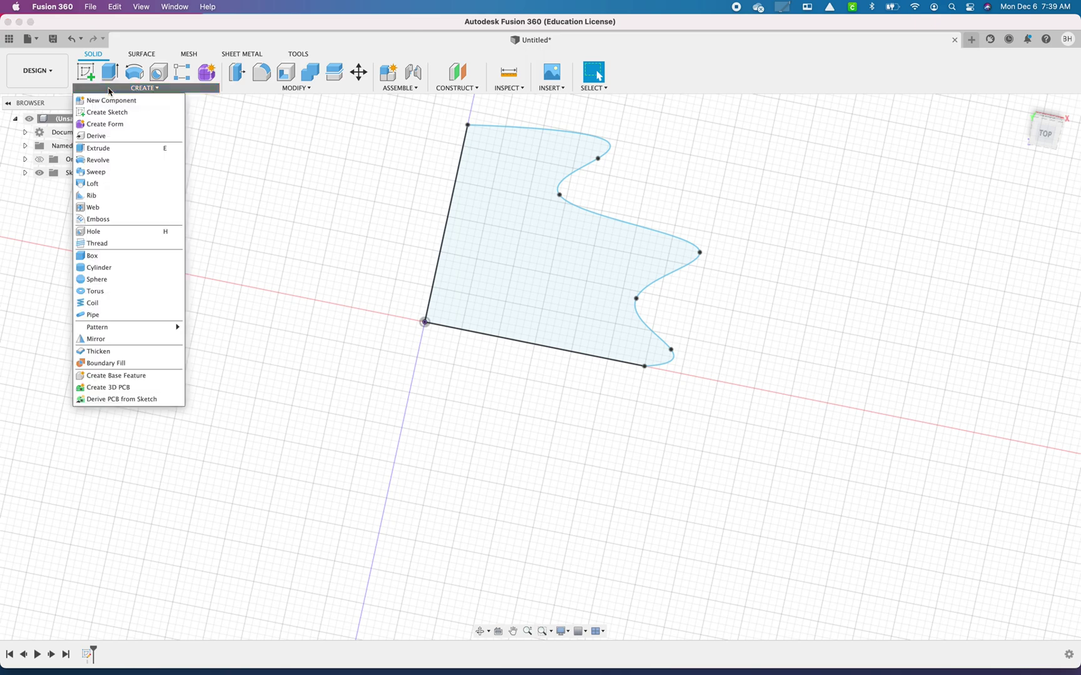
click(103, 159)
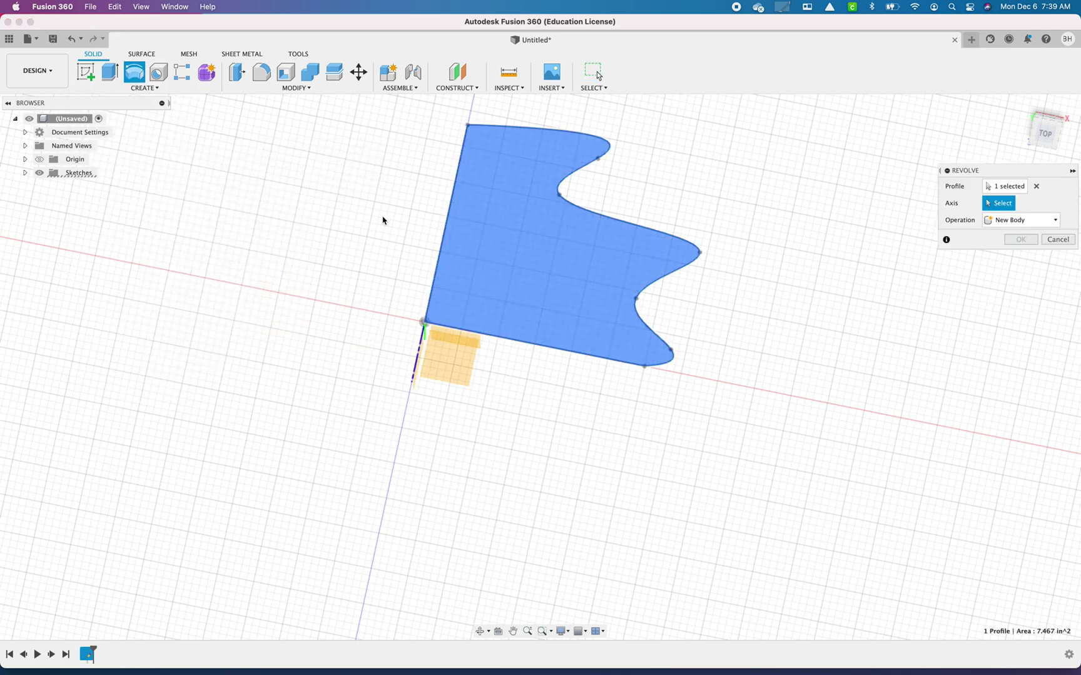
click(446, 227)
shift+middle_drag(702, 293, 738, 350)
shift+middle_drag(647, 286, 736, 301)
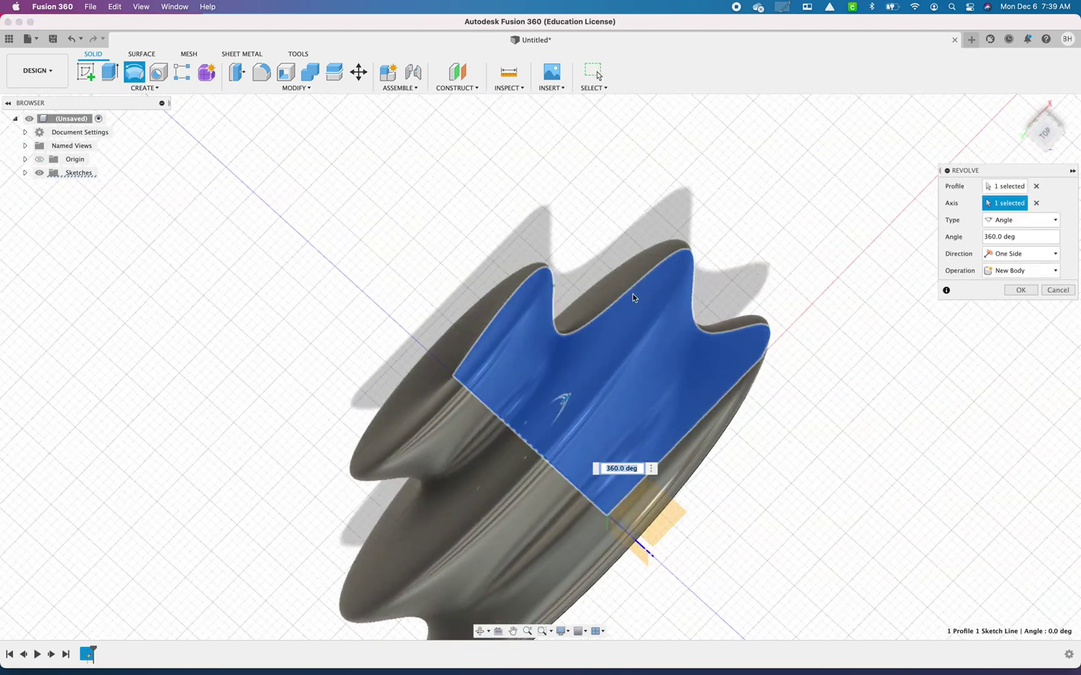
shift+middle_drag(685, 357, 685, 300)
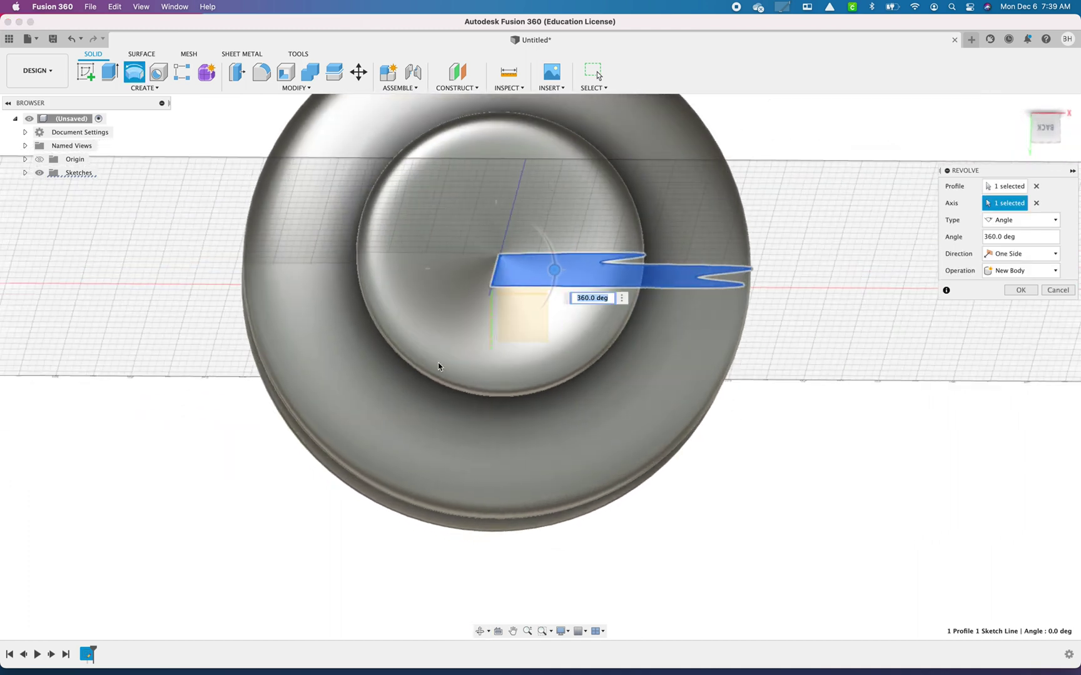
click(1029, 293)
shift+middle_drag(779, 367, 744, 319)
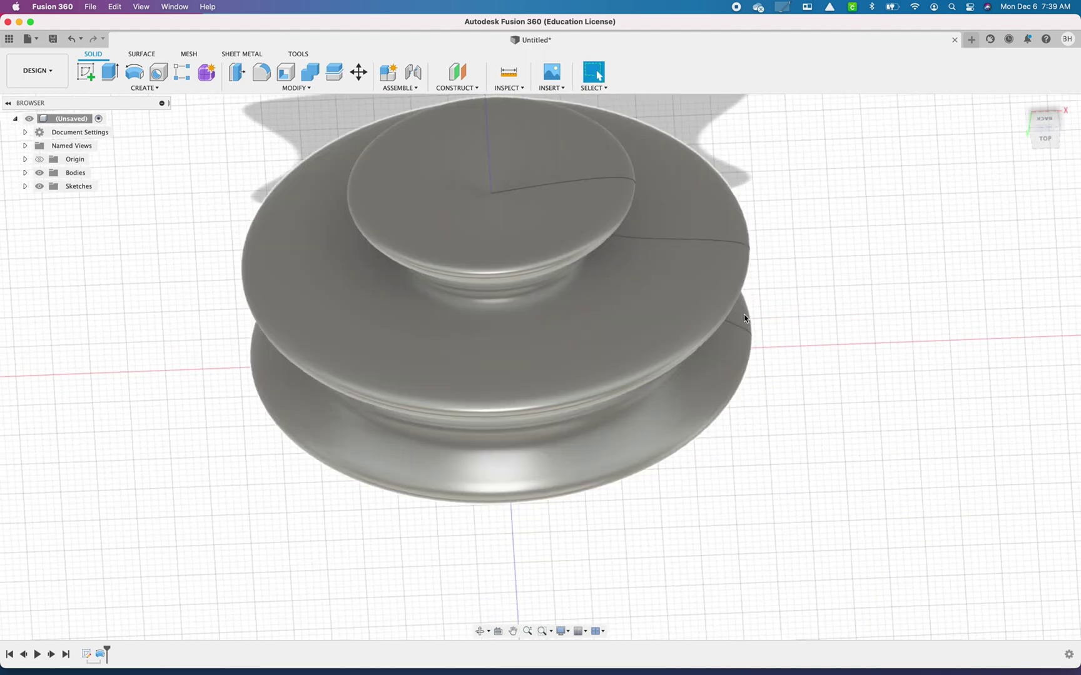
Step: Undo the revolve, the spline, both lines and the sketch itself to return to an empty design
key(super+z)
key(super+z)
key(super+z)
key(super+z)
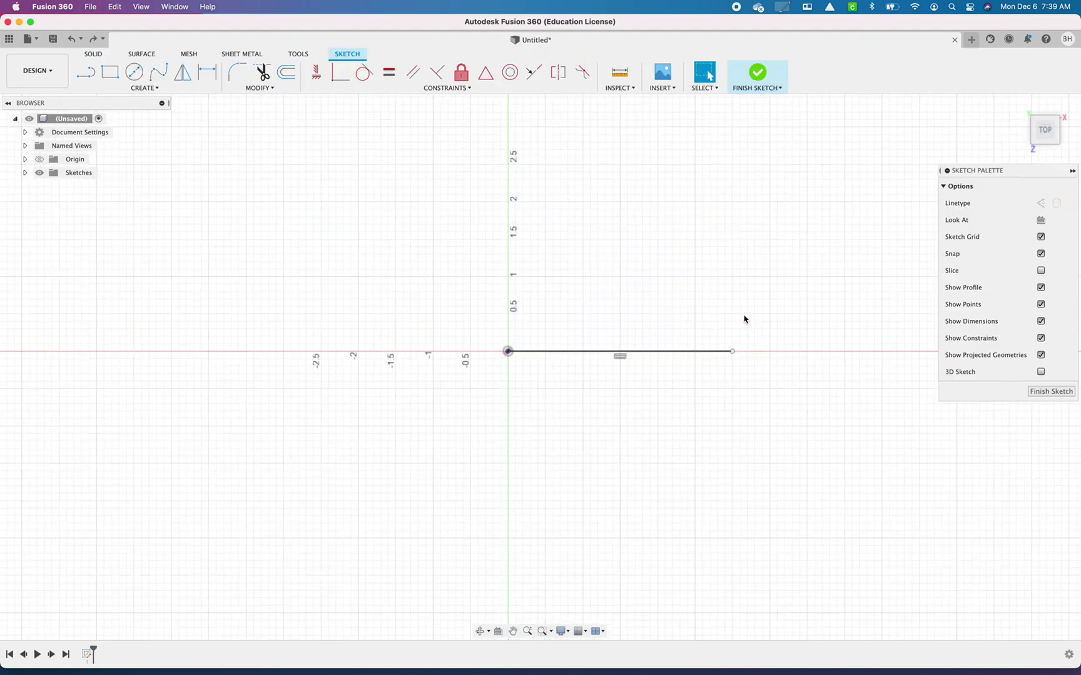
key(super+z)
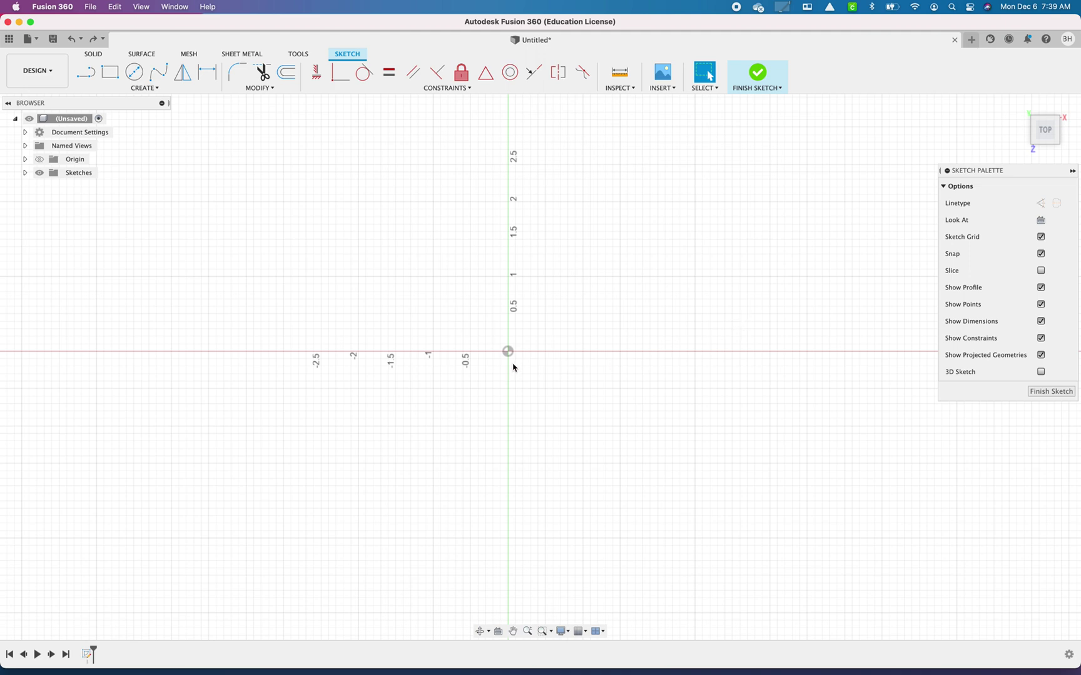
shift+middle_drag(593, 371, 563, 392)
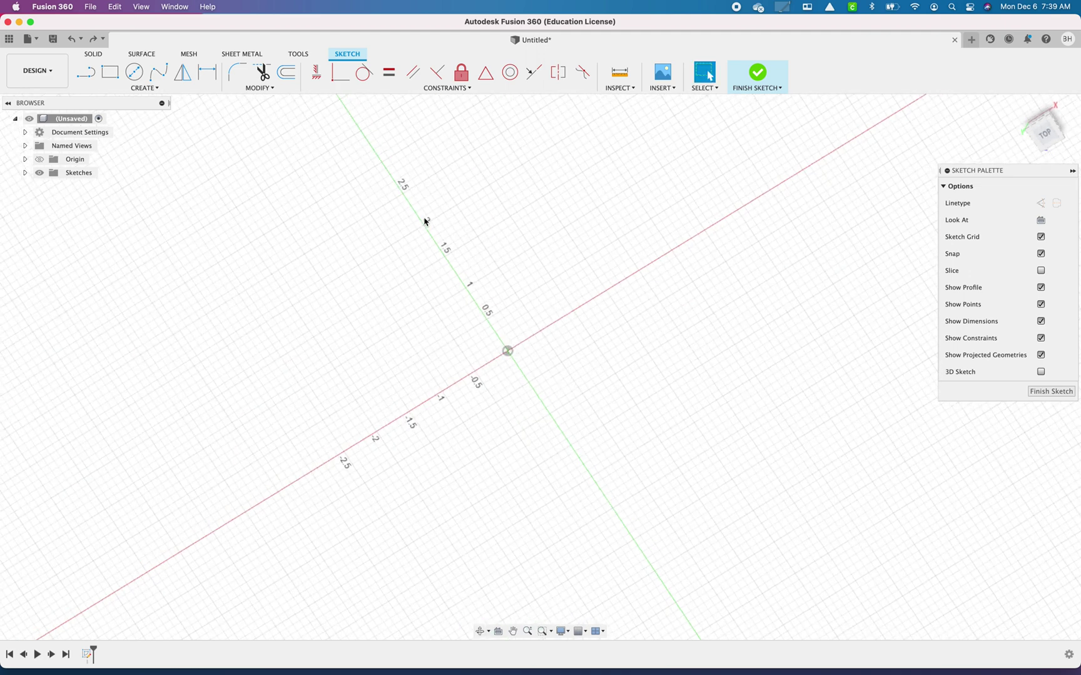
click(129, 88)
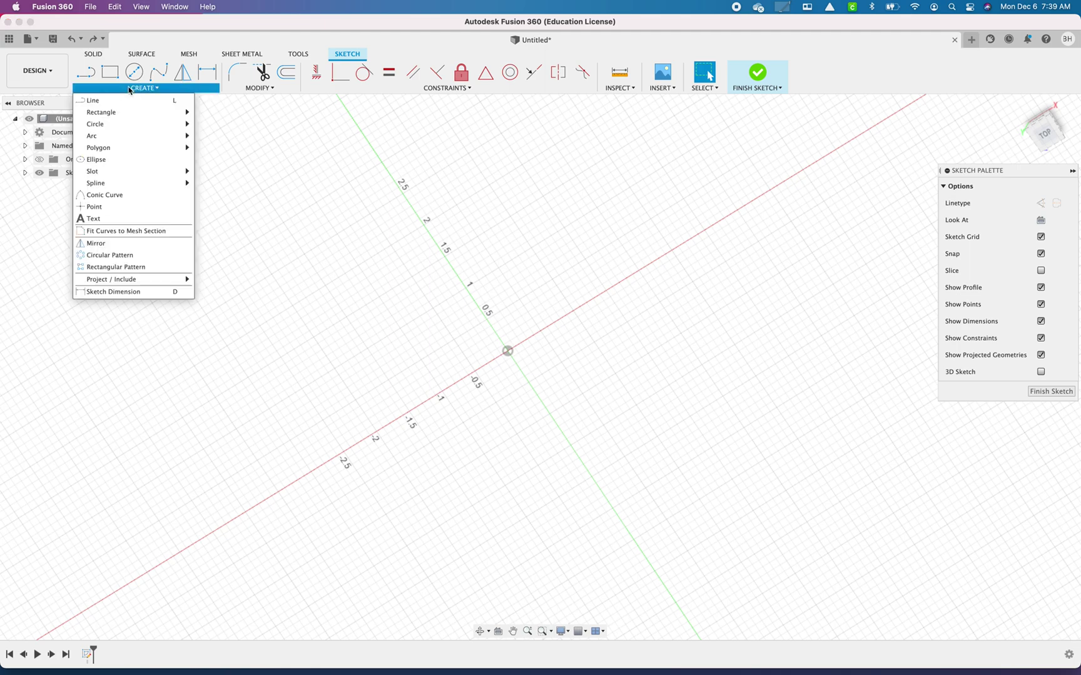
click(674, 178)
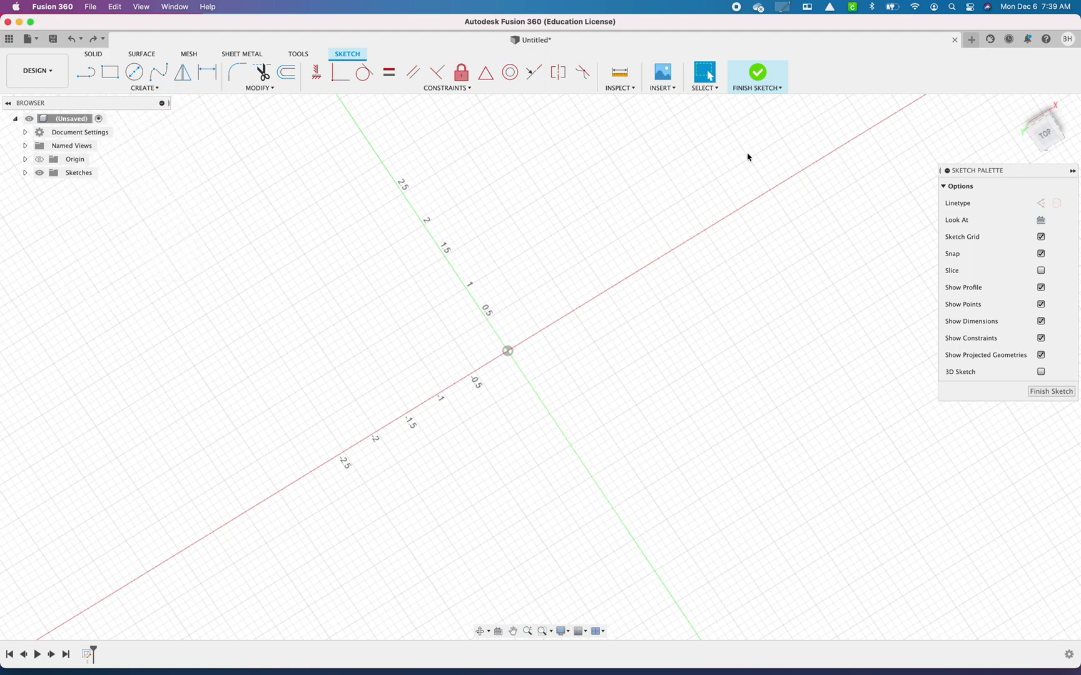
key(super+z)
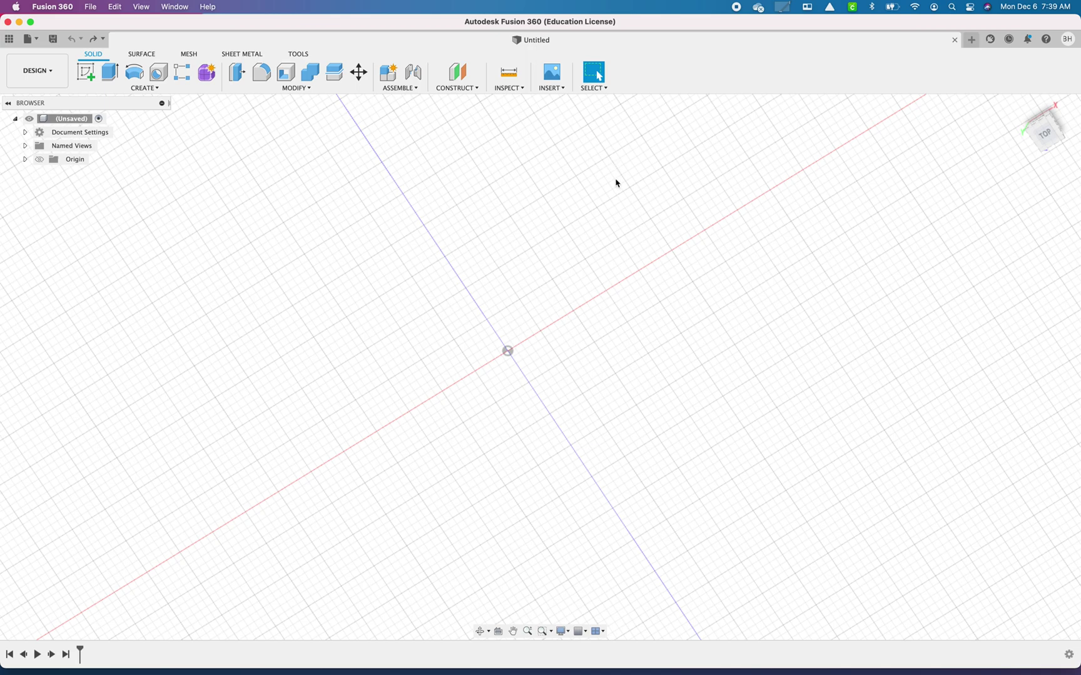
Step: Start a sketch on the front plane and draw a circle about 0.6 in in diameter centred on the origin
shift+middle_drag(695, 248, 226, 30)
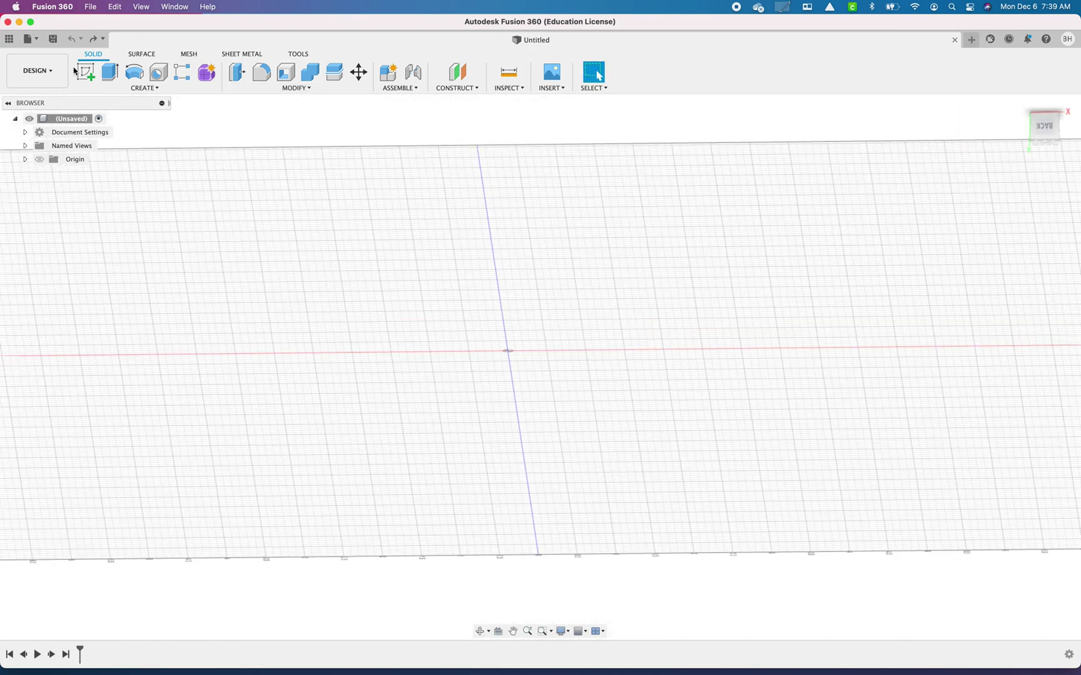
click(84, 72)
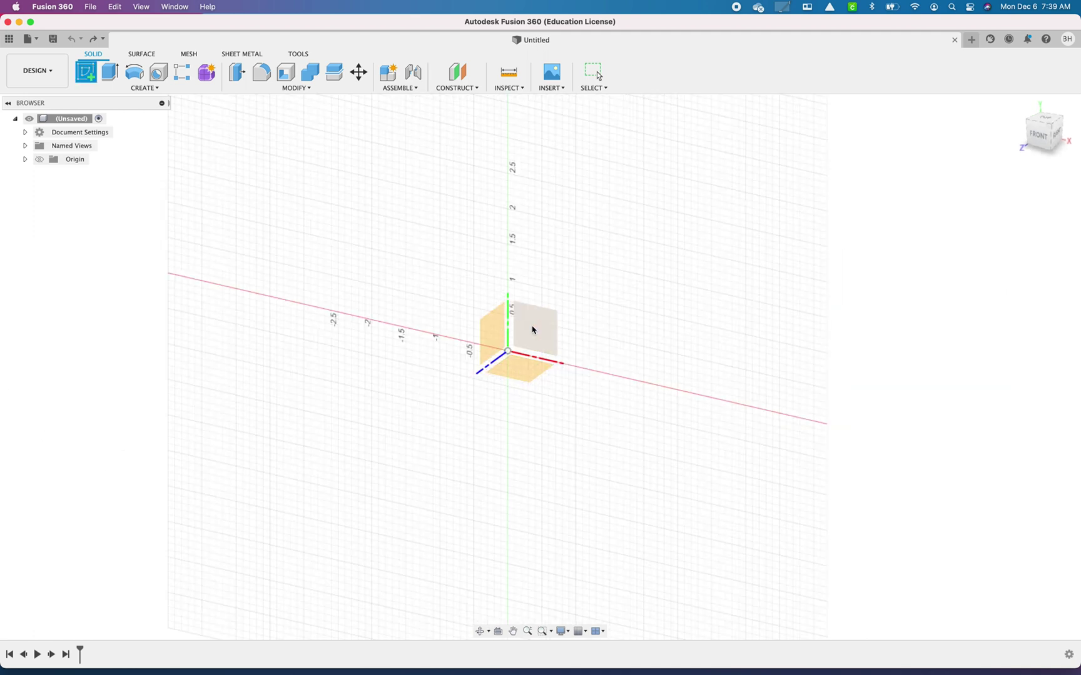
click(533, 330)
key(c)
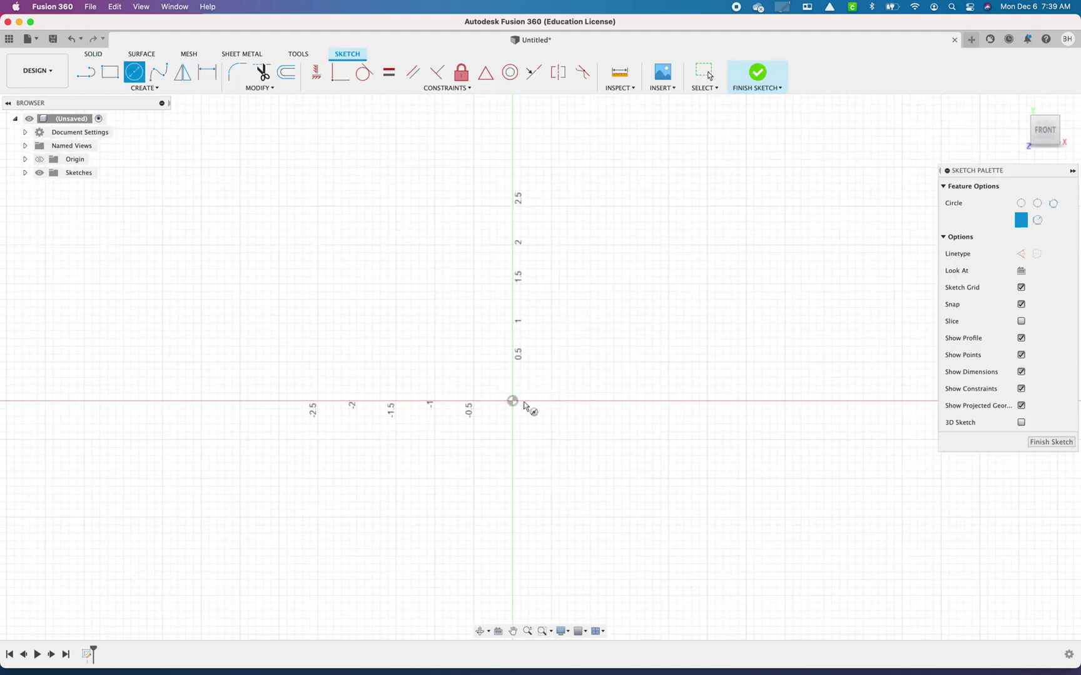
click(511, 401)
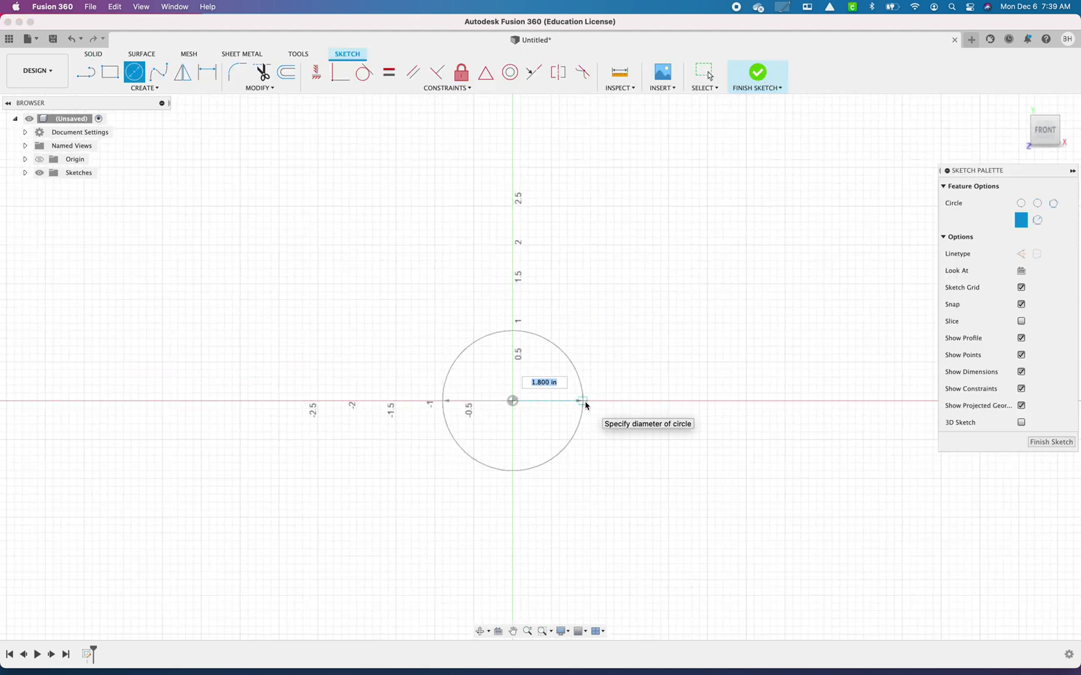
click(549, 403)
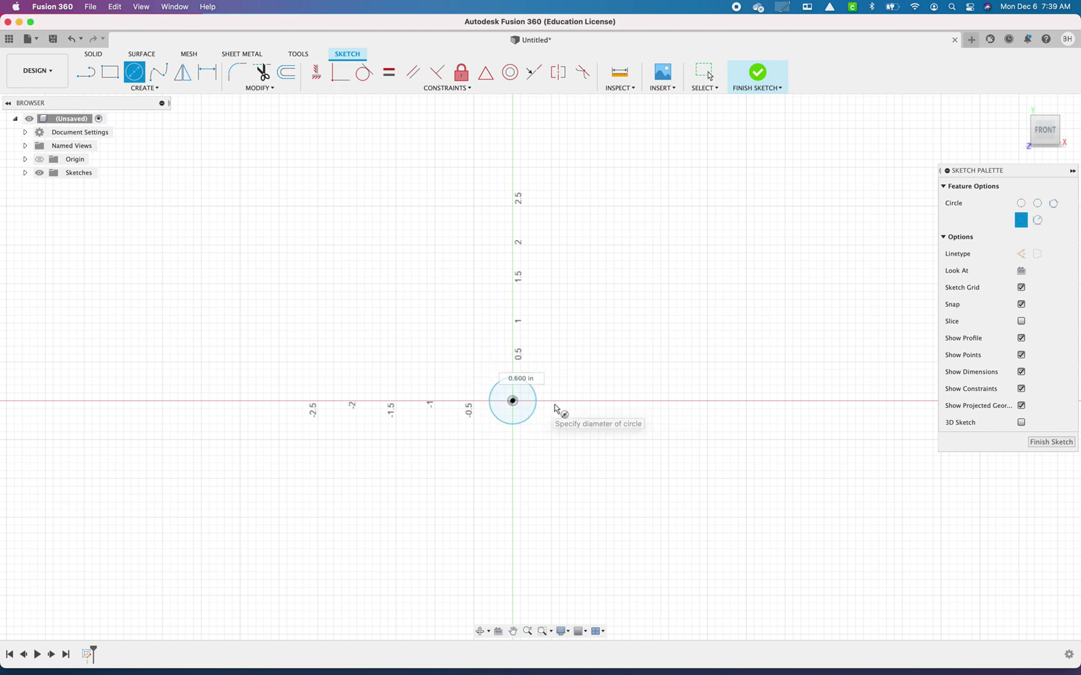
Step: Draw a second, similar-sized circle centred on the red axis so it overlaps the first circle, and finish the sketch
scroll(551, 412, up, 5)
scroll(531, 405, up, 3)
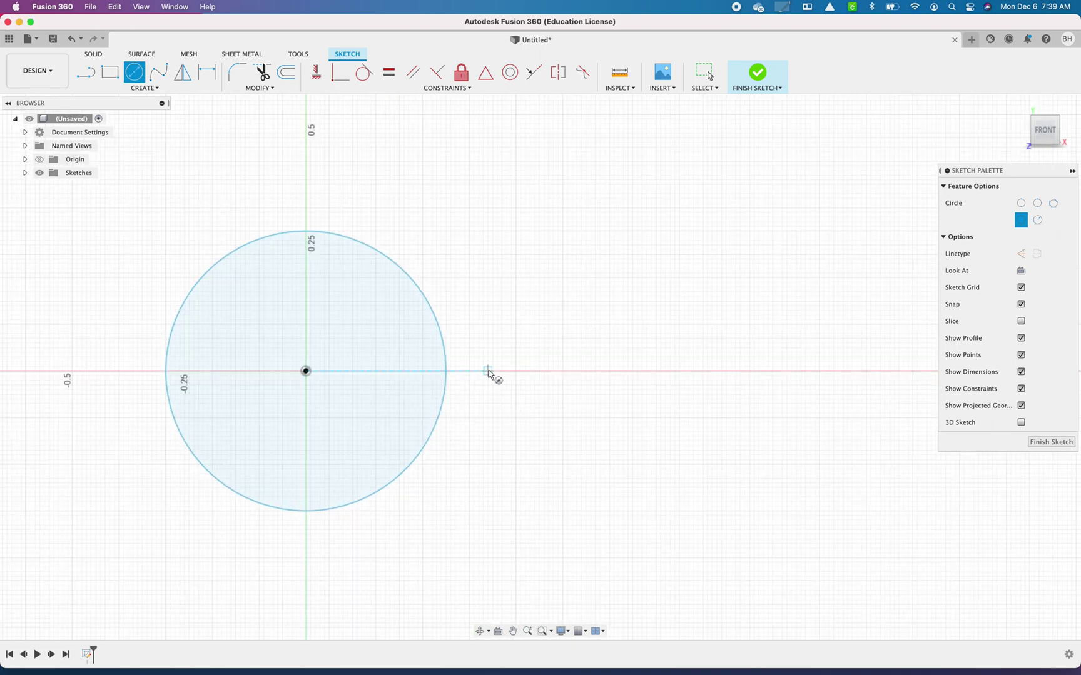
click(511, 371)
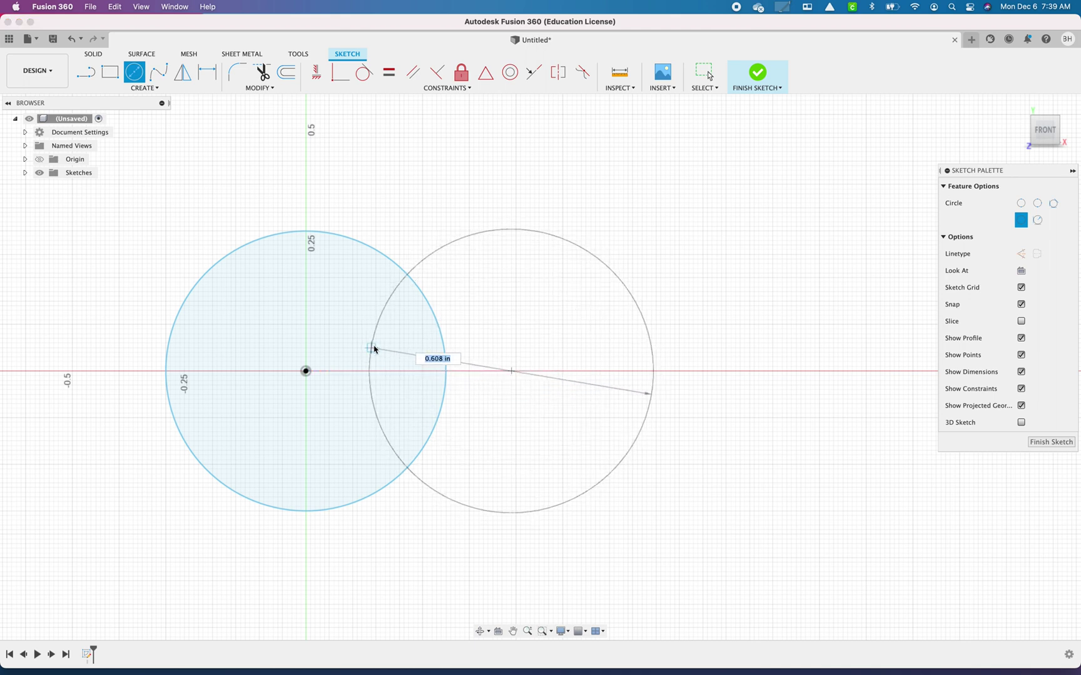
click(376, 346)
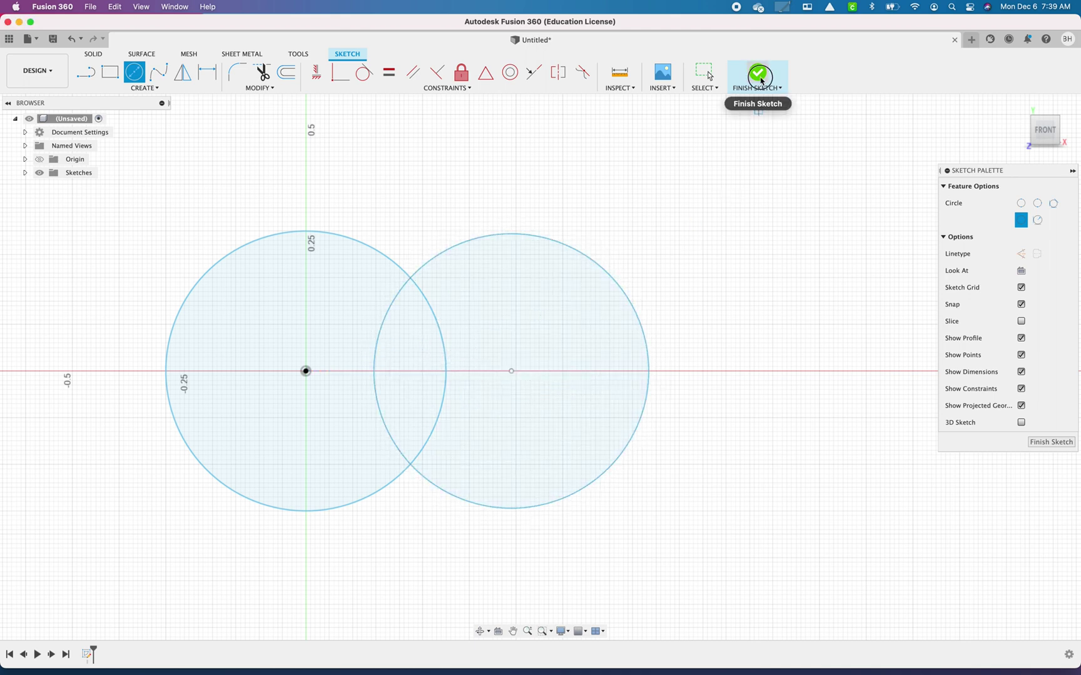
click(759, 74)
Step: Start a new sketch on the horizontal XZ plane, perpendicular to the two circles
mouse_move(691, 362)
shift+middle_down()
mouse_move(627, 381)
mouse_move(637, 414)
mouse_move(666, 446)
mouse_move(582, 316)
shift+middle_up()
scroll(627, 381, down, 3)
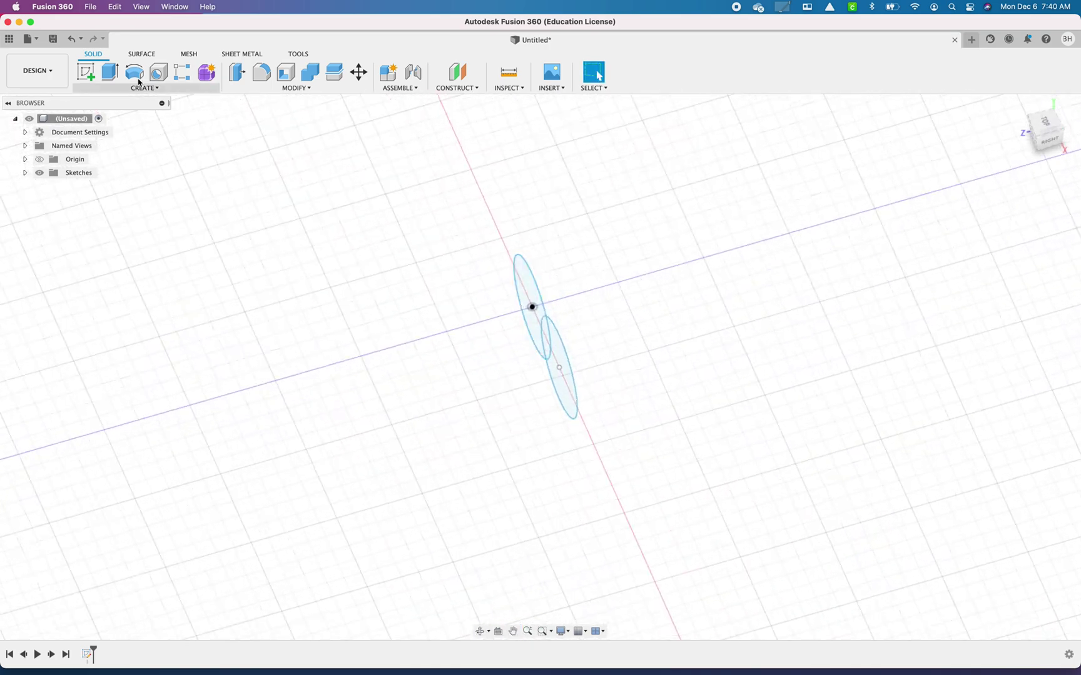
click(86, 72)
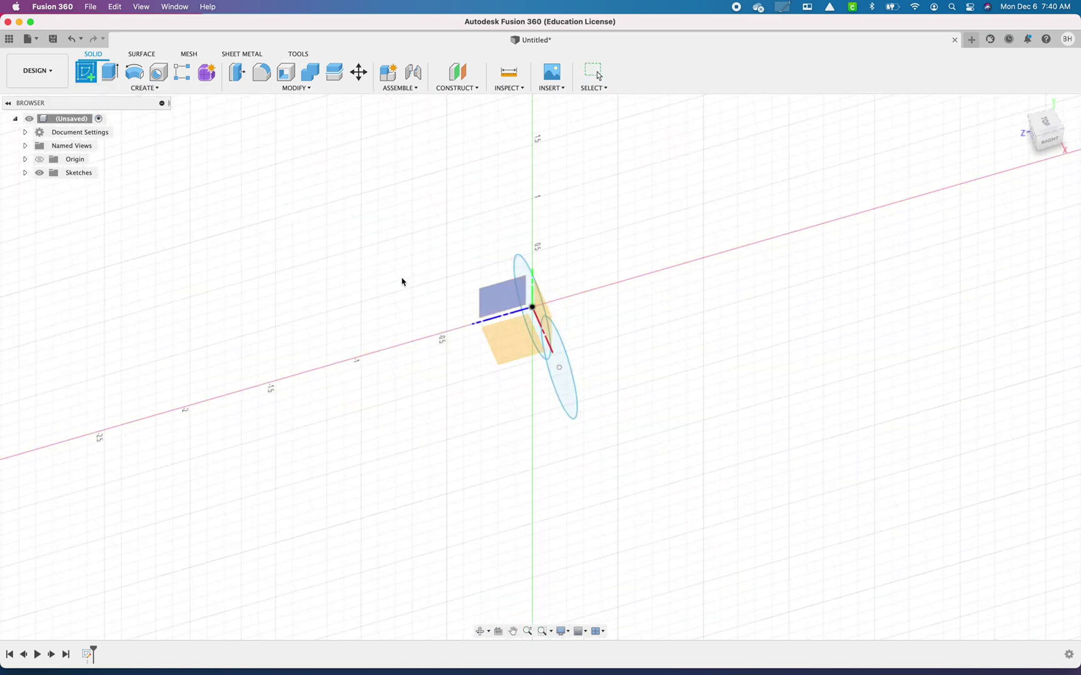
click(516, 353)
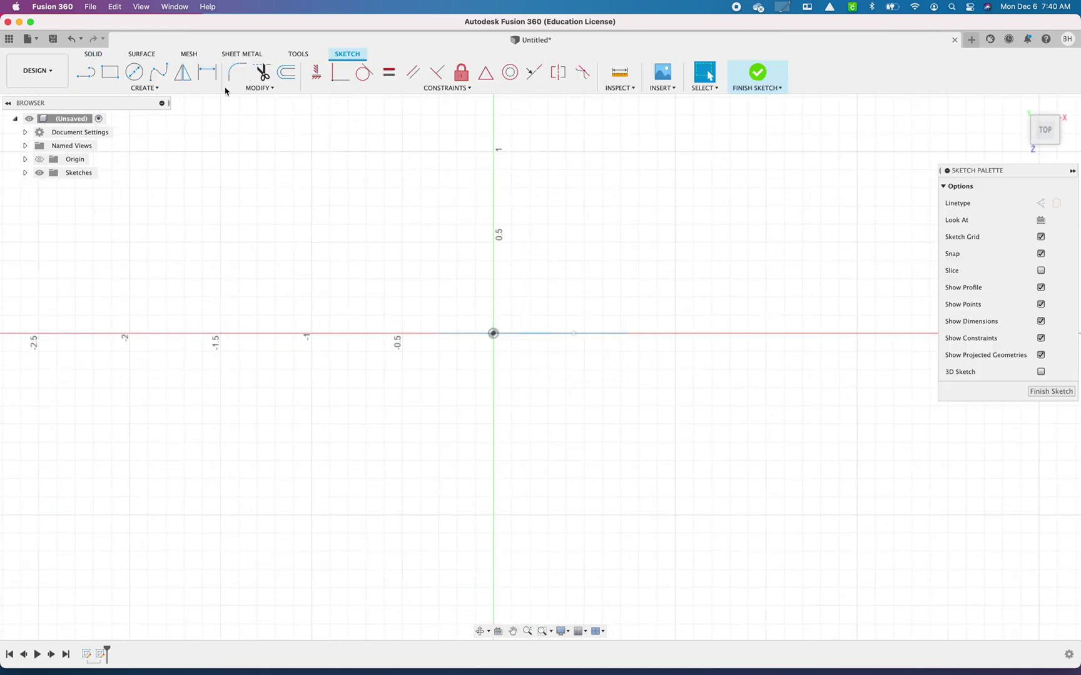
Step: Draw a five-point S-shaped fit-point spline from the red axis just beside the origin, away from the circles, and finish the sketch
click(158, 72)
scroll(559, 326, down, 2)
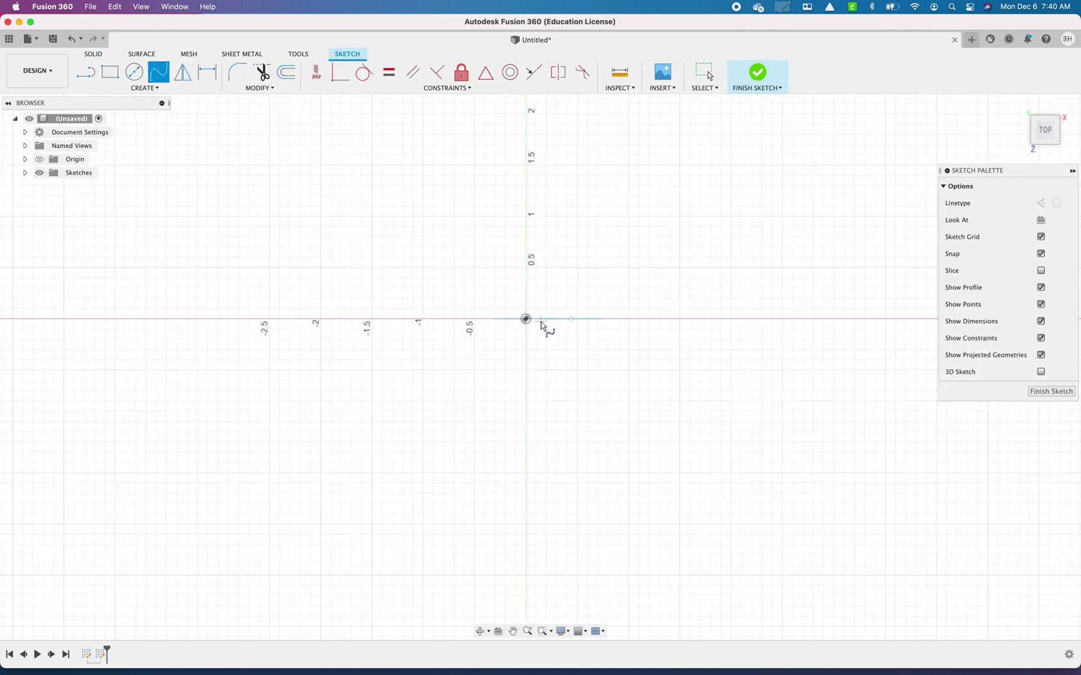
click(536, 319)
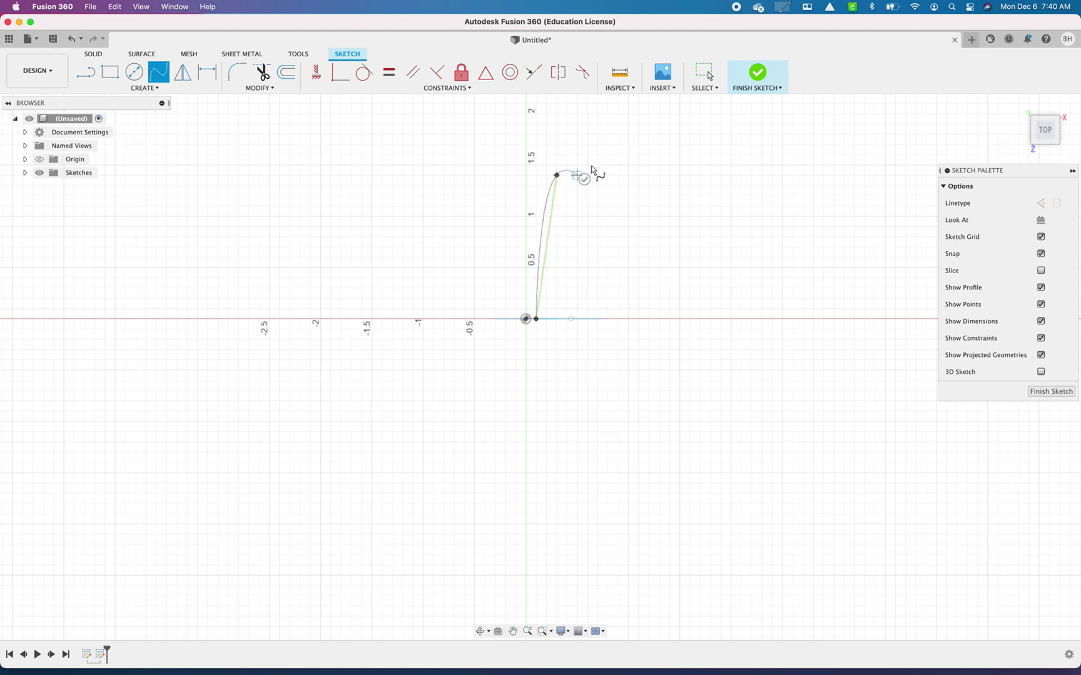
click(556, 175)
middle_drag(643, 159, 639, 303)
click(675, 195)
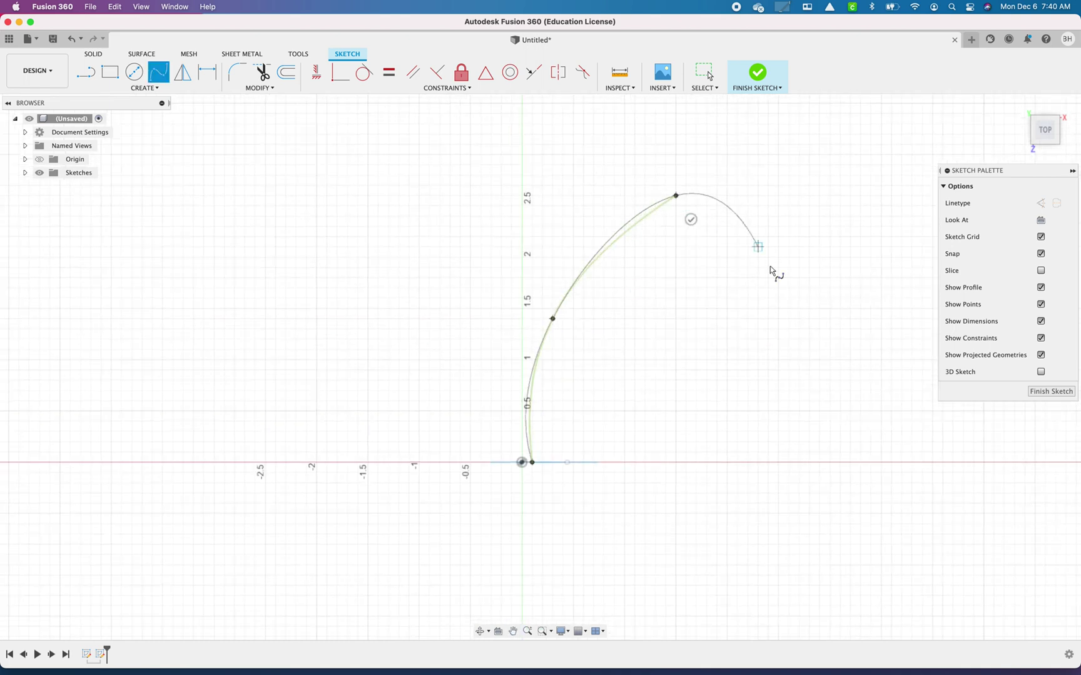
click(850, 236)
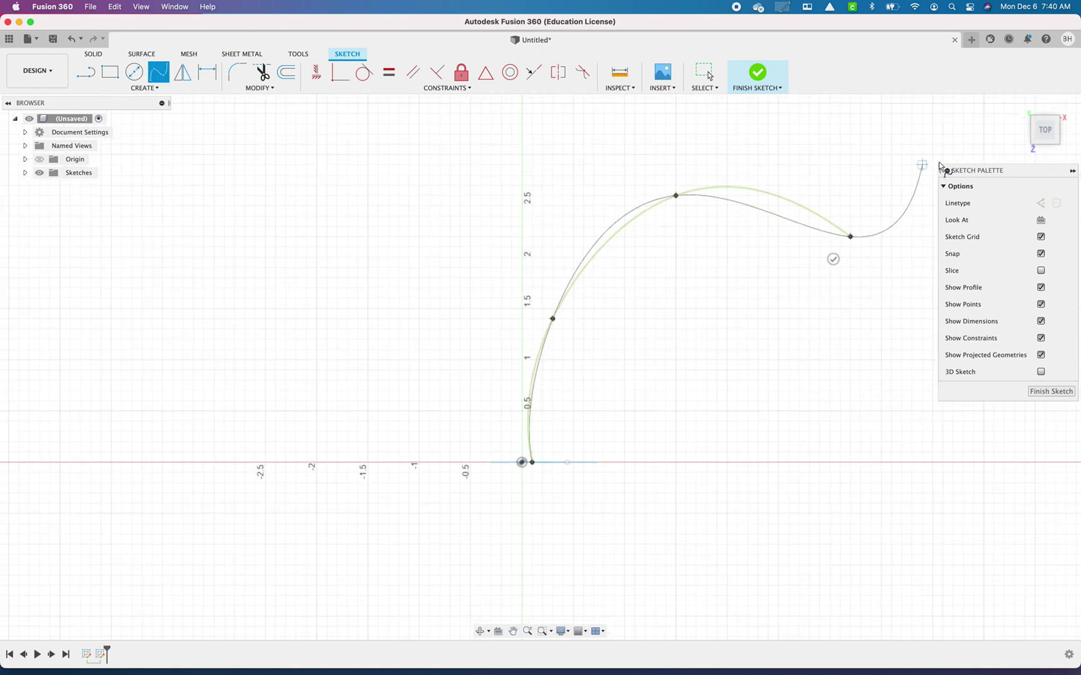
click(984, 124)
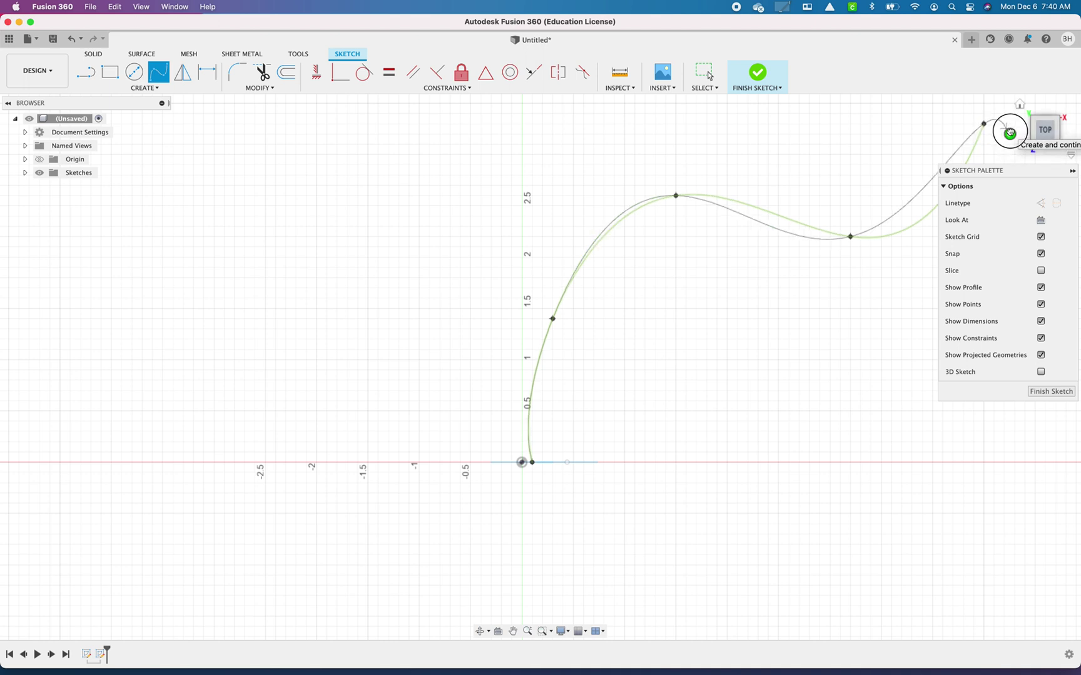
click(1010, 129)
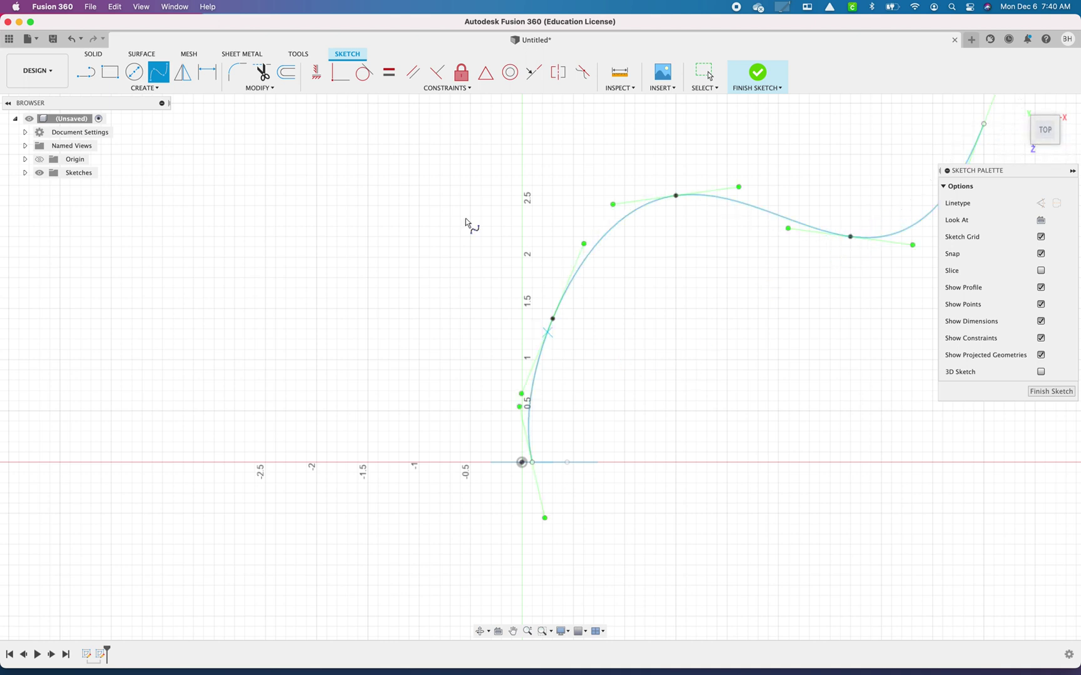
click(754, 78)
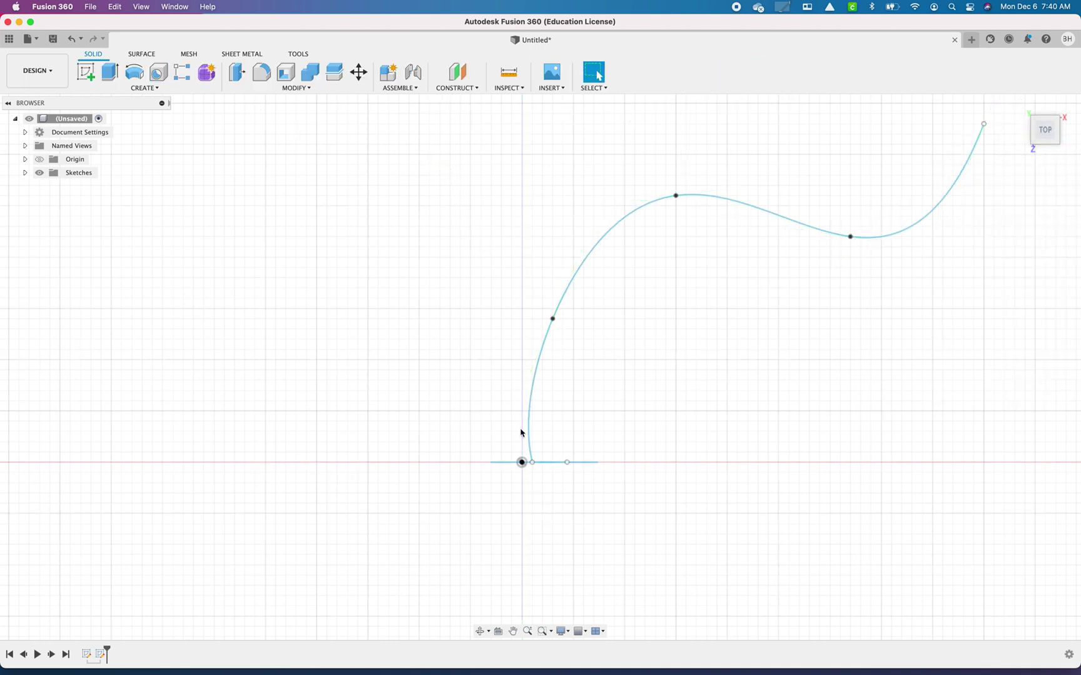
Step: Sweep all three regions of the overlapping circles along the spline as a new body, using a single path and perpendicular orientation
mouse_move(610, 419)
shift+middle_down()
mouse_move(603, 381)
mouse_move(554, 385)
shift+middle_up()
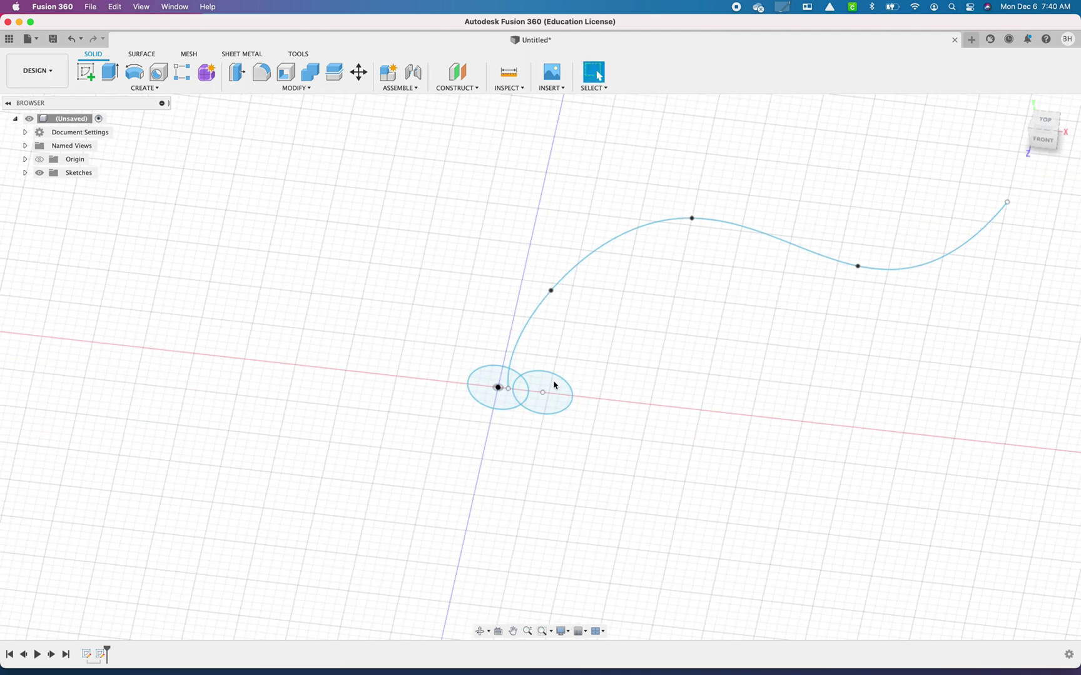
click(142, 87)
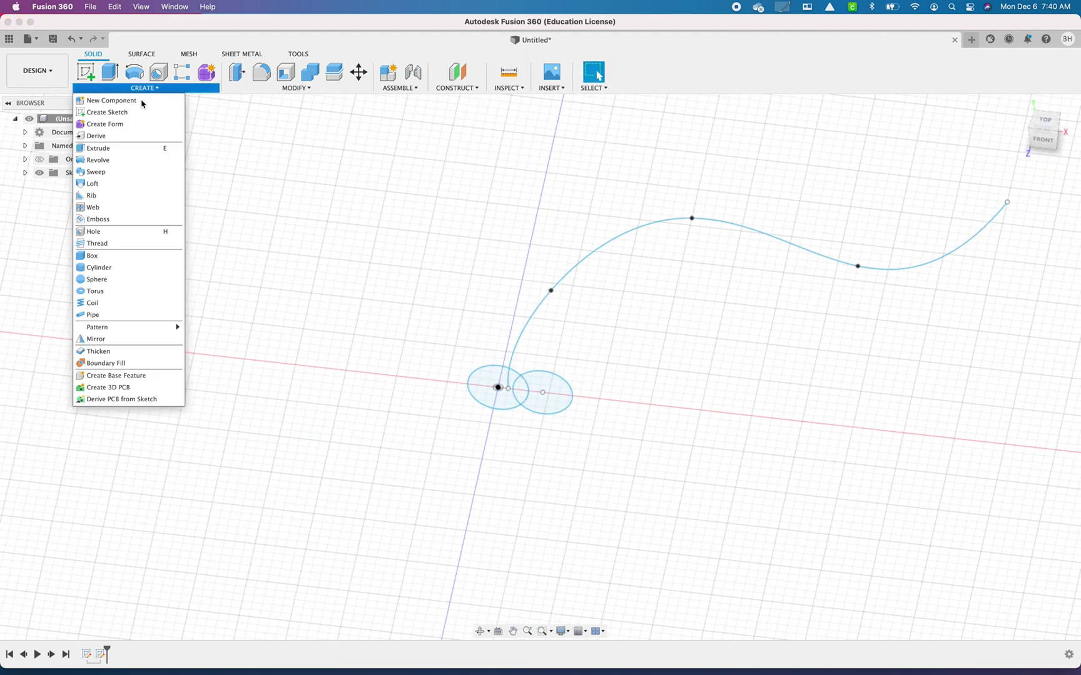
click(125, 173)
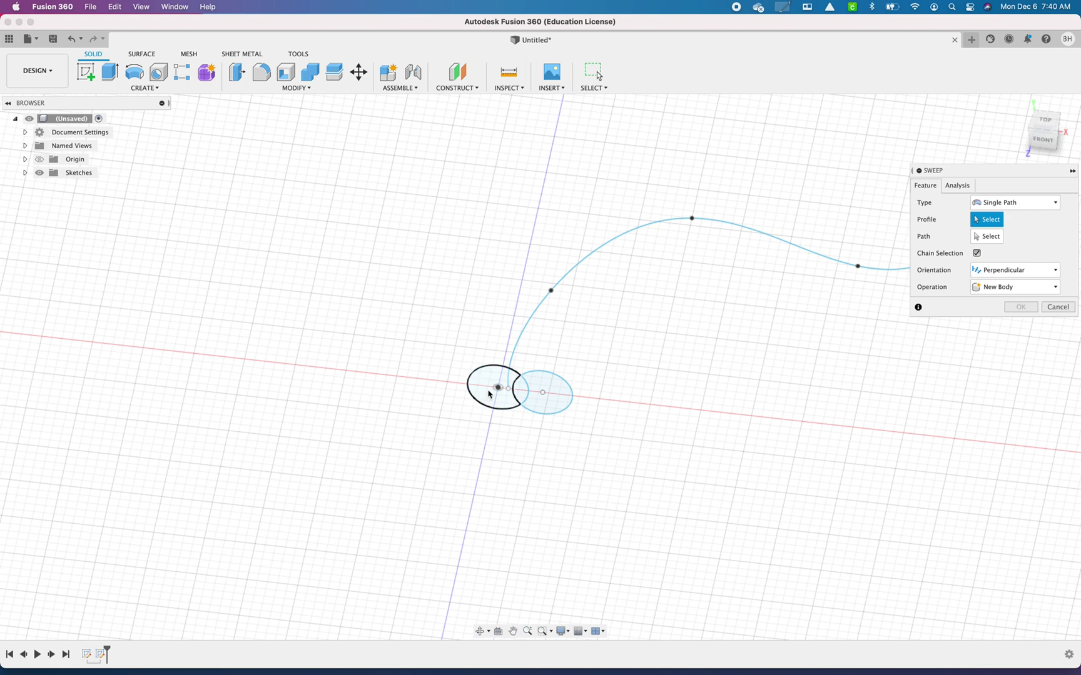
click(489, 394)
click(520, 392)
click(543, 387)
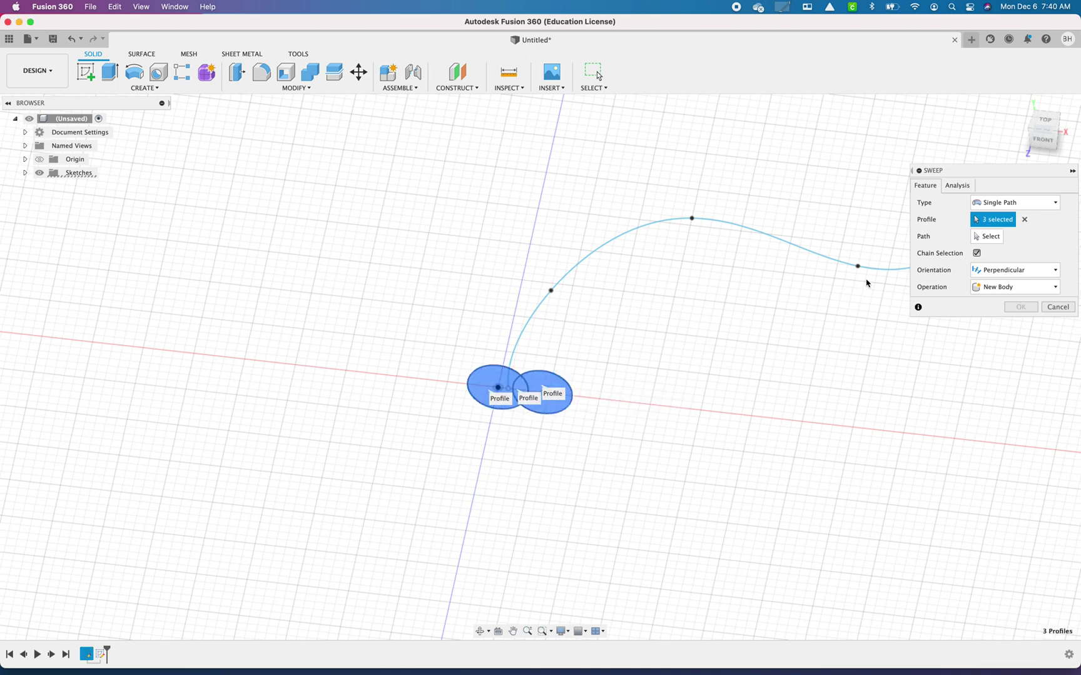
click(987, 238)
click(545, 310)
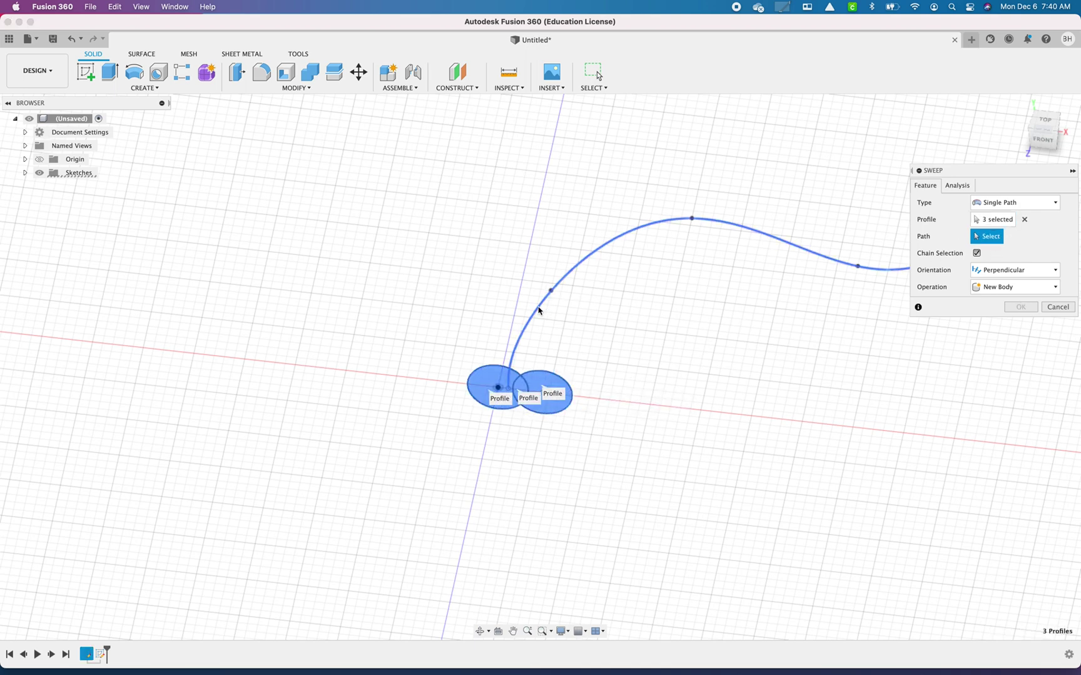
click(1021, 358)
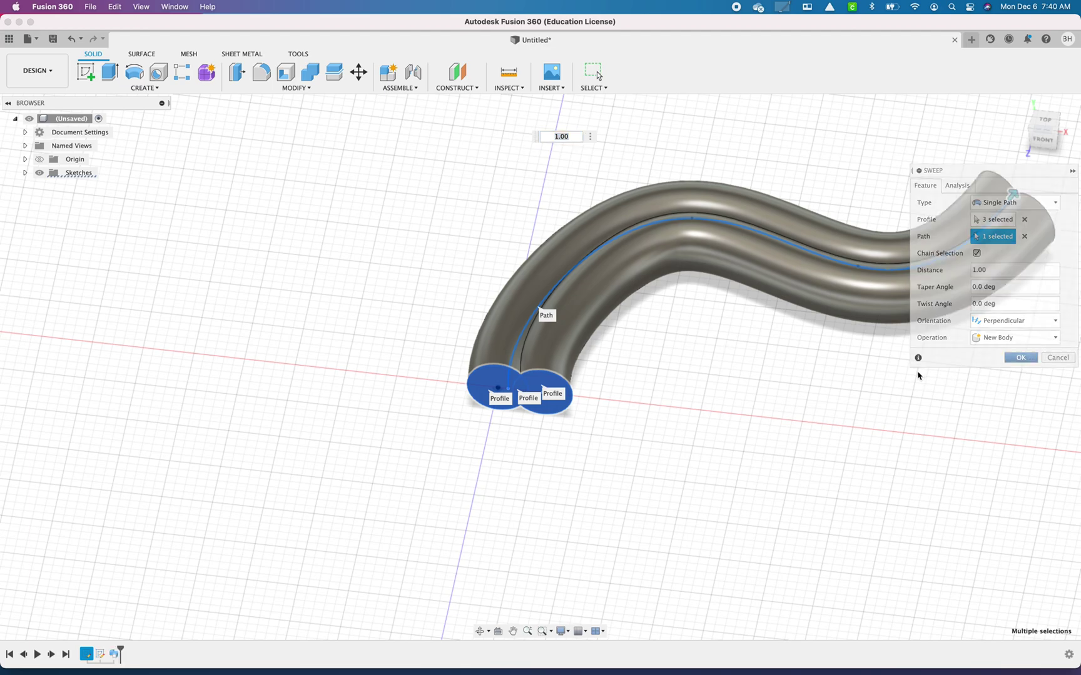
mouse_move(946, 379)
shift+middle_down()
mouse_move(1070, 357)
mouse_move(980, 357)
mouse_move(929, 374)
shift+middle_up()
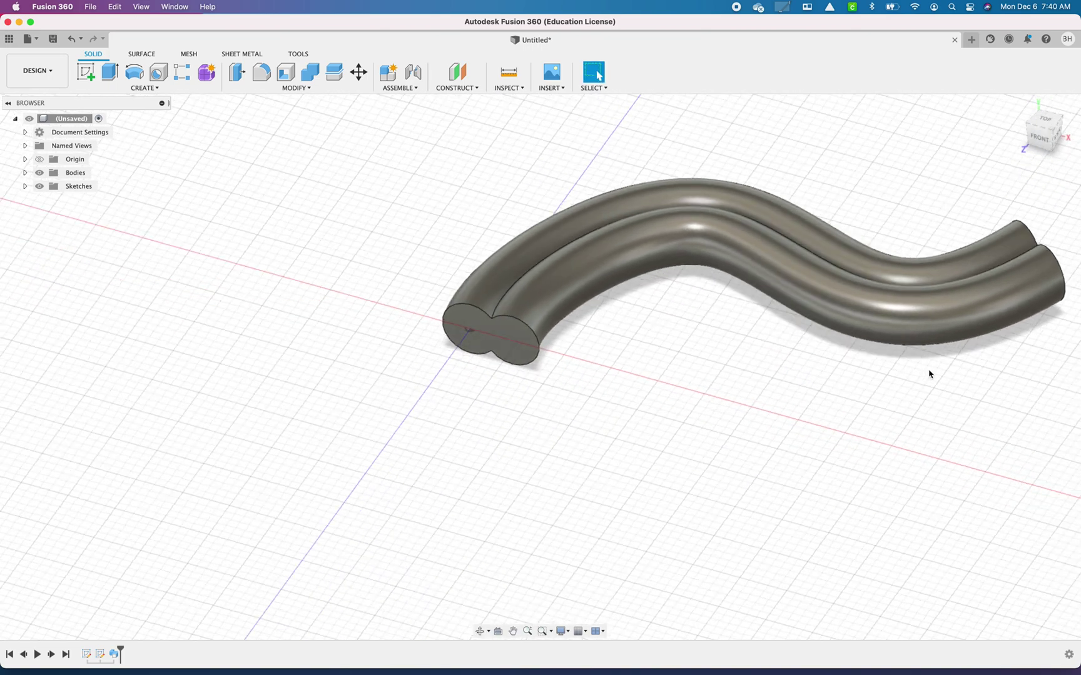
Step: Close the swept-tube design without saving it and continue in an empty design
click(955, 40)
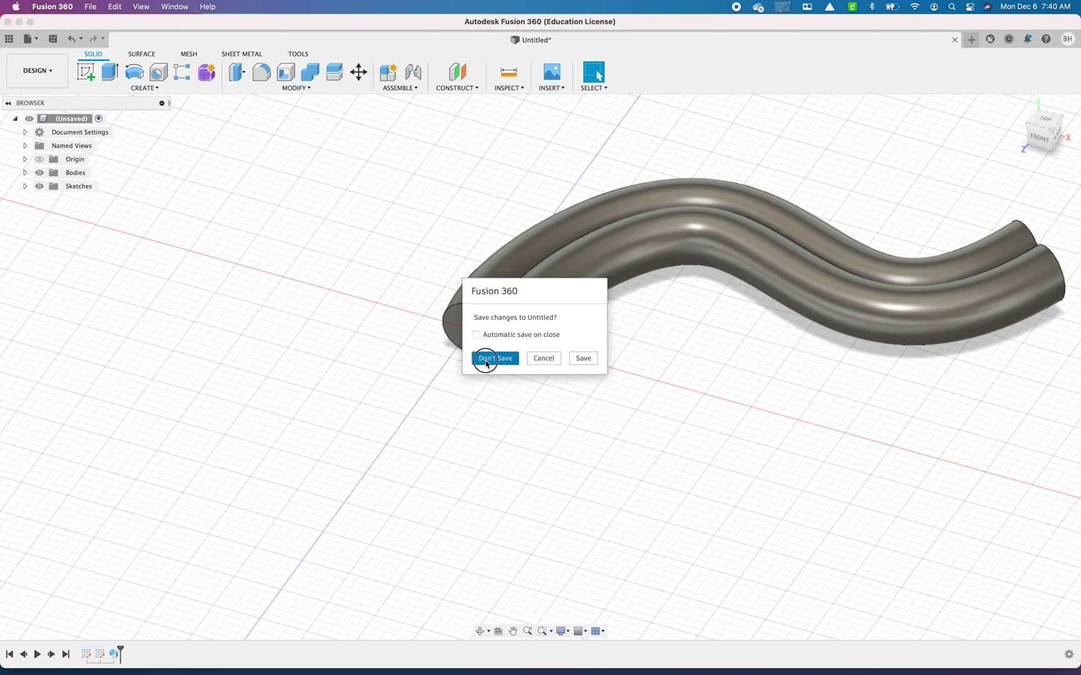
click(486, 360)
click(150, 91)
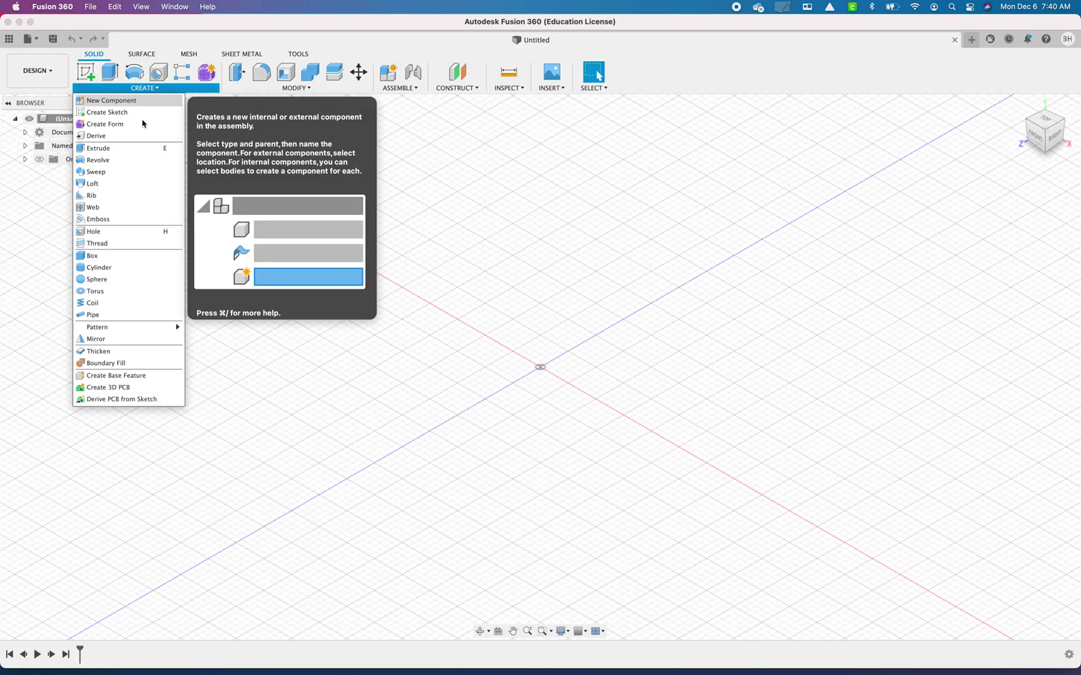
click(524, 234)
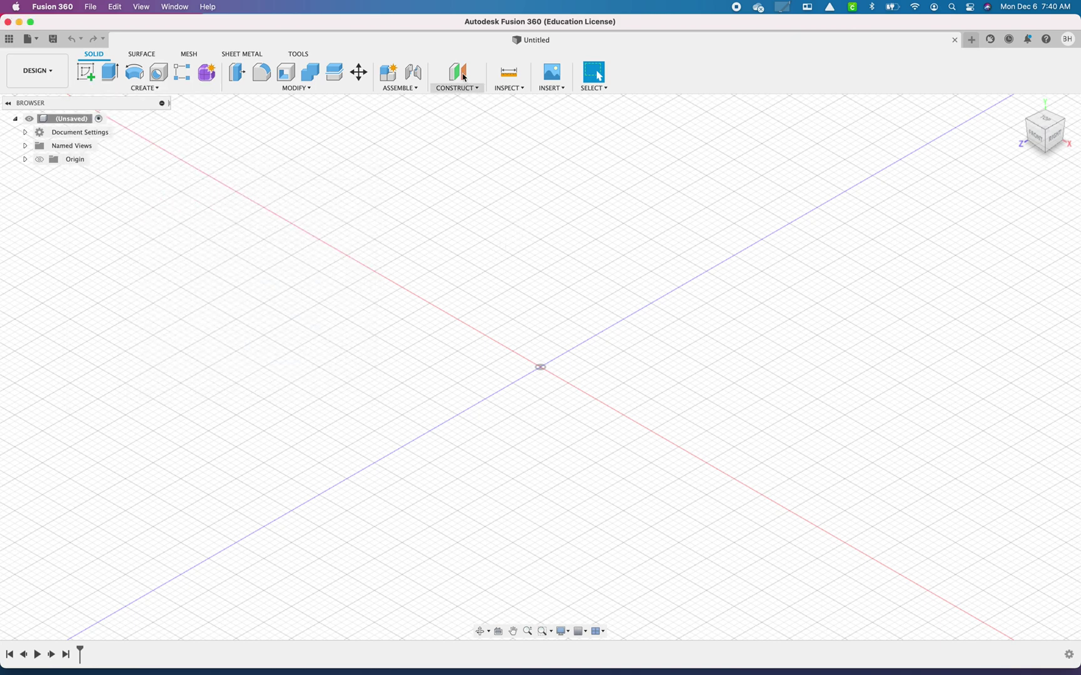
Step: Sketch a circle centred on the origin on the horizontal XZ plane and finish the sketch
click(86, 72)
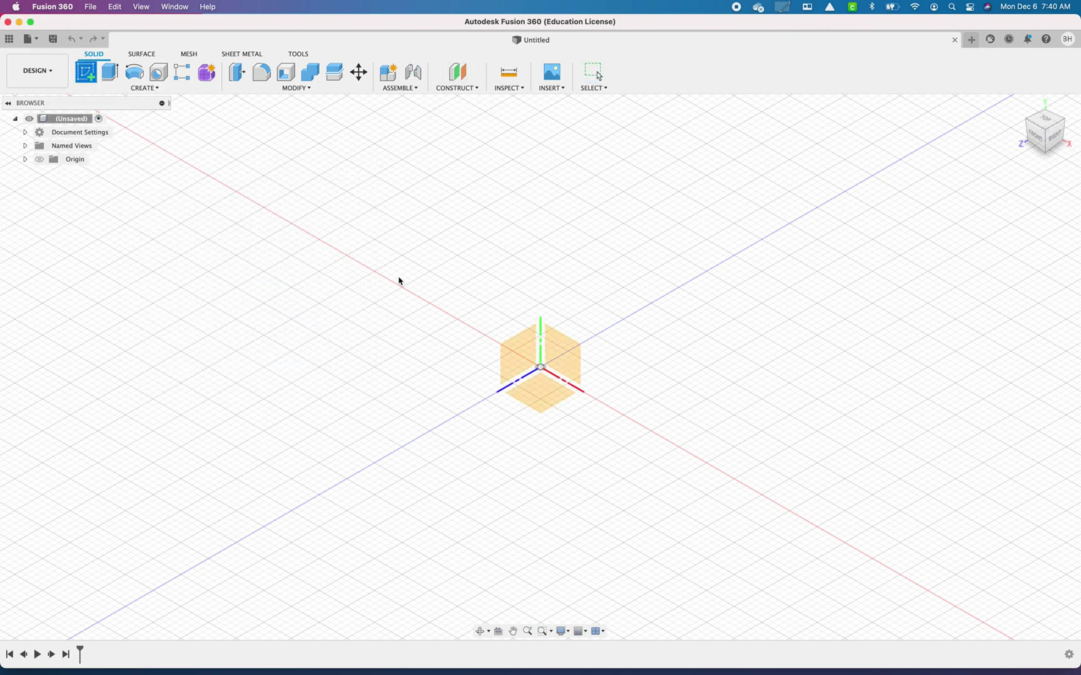
click(538, 388)
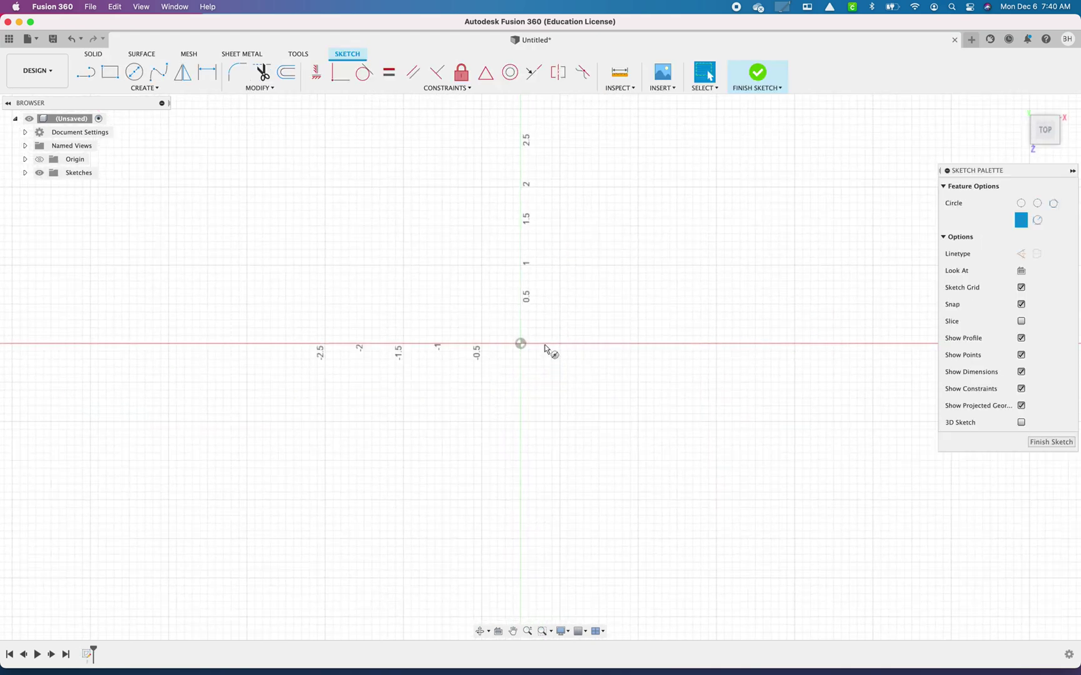
key(c)
click(521, 343)
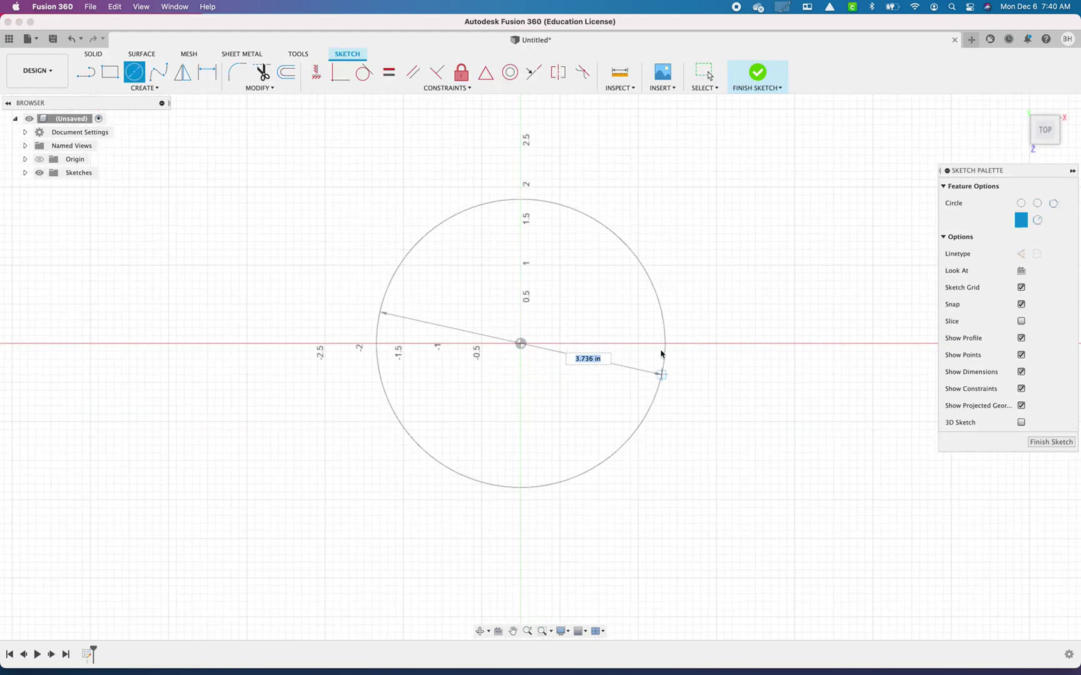
click(638, 341)
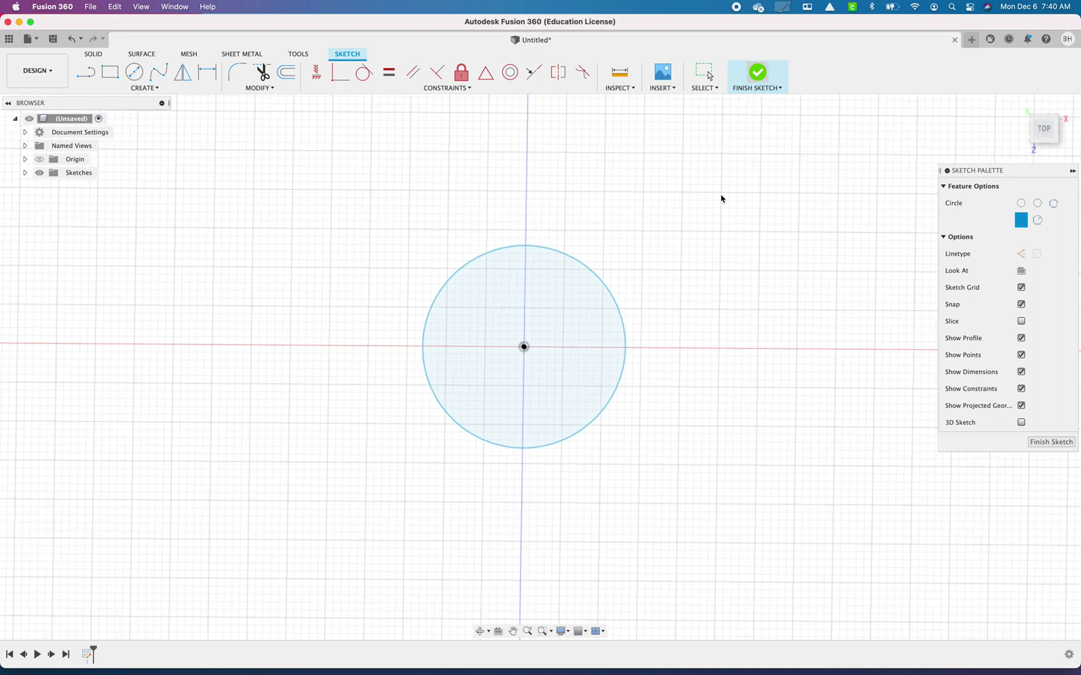
key(Escape)
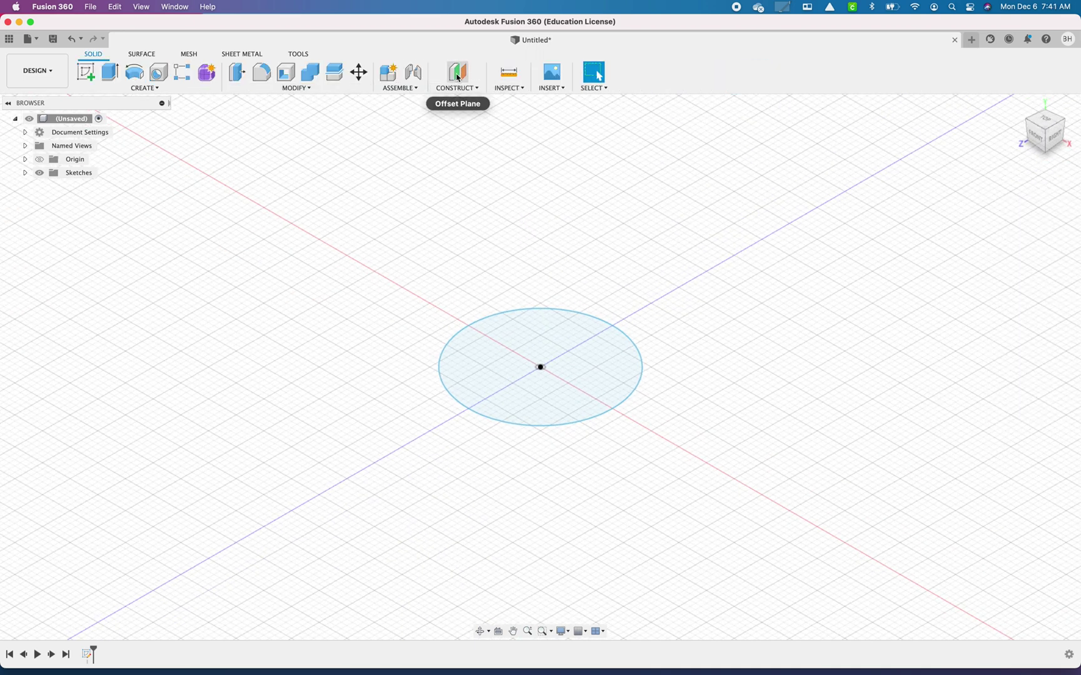
Step: Create a construction plane offset about 3.4 in above the horizontal XZ plane
click(458, 75)
click(551, 382)
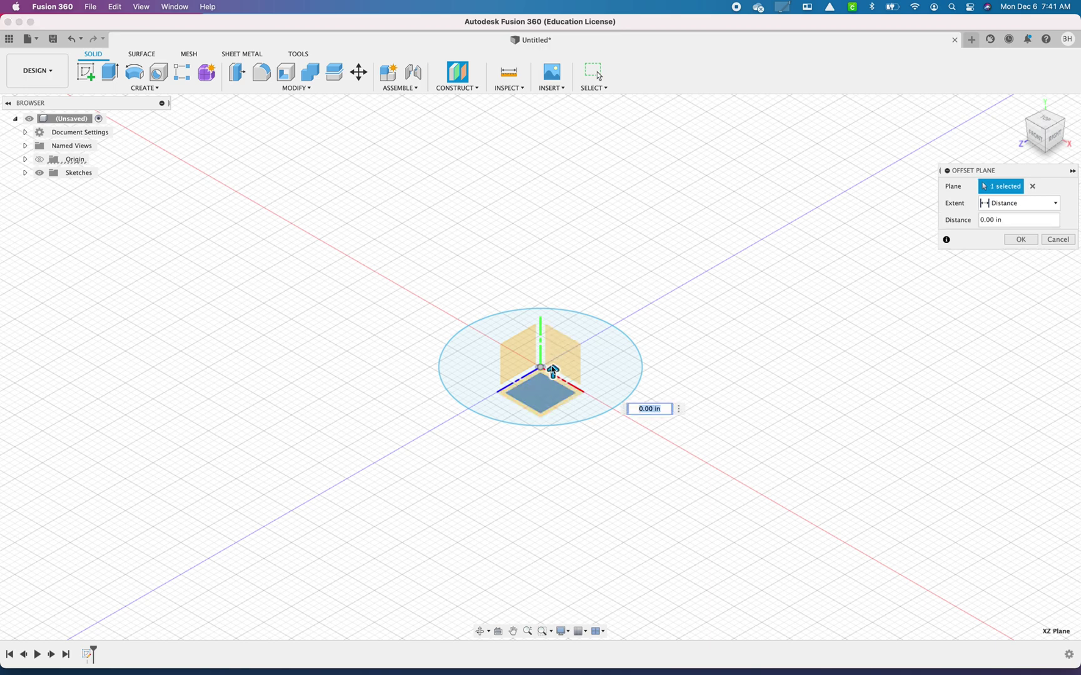
drag(552, 369, 563, 154)
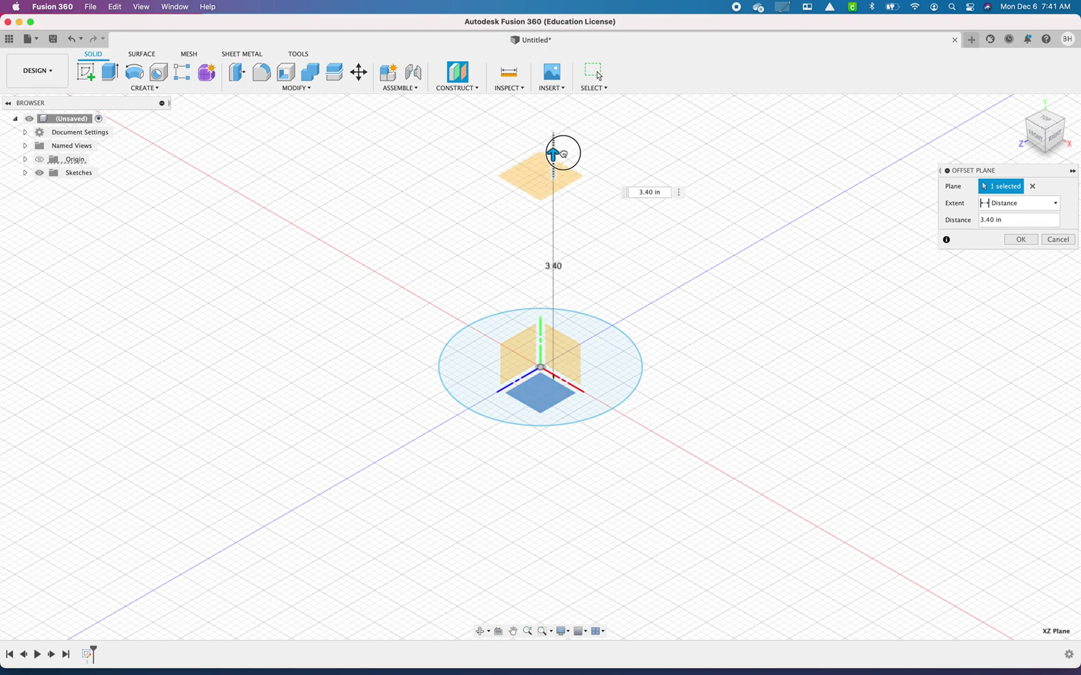
click(1020, 239)
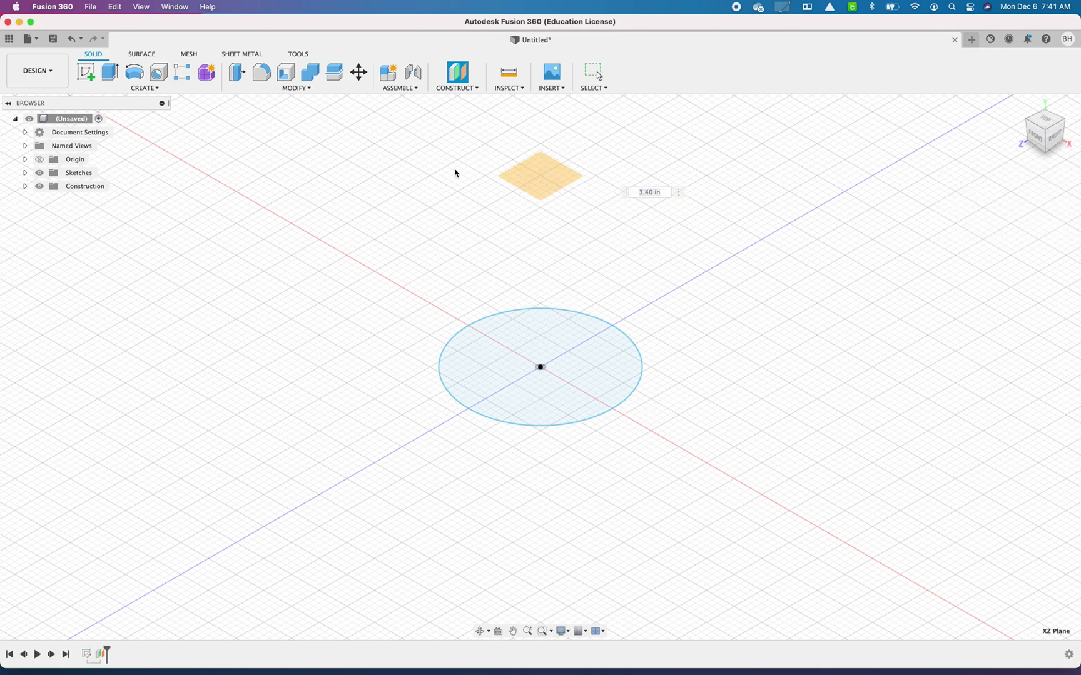
Step: Sketch a two-point rectangle on the offset plane, large enough to surround the circle below, and finish the sketch
click(560, 175)
key(r)
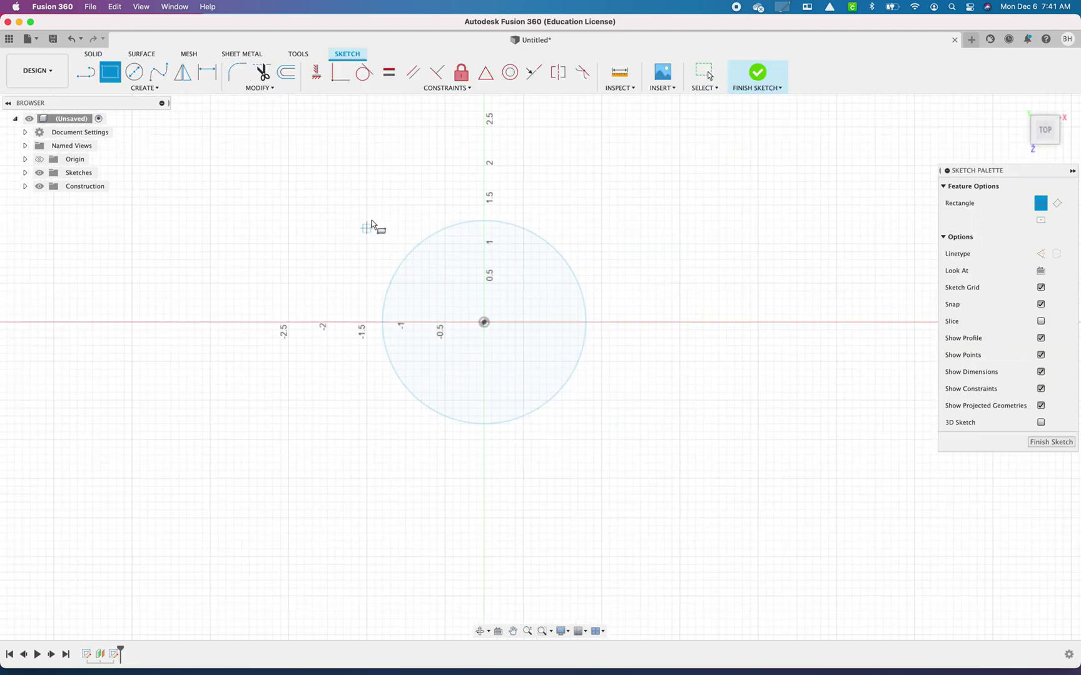
click(335, 197)
click(648, 447)
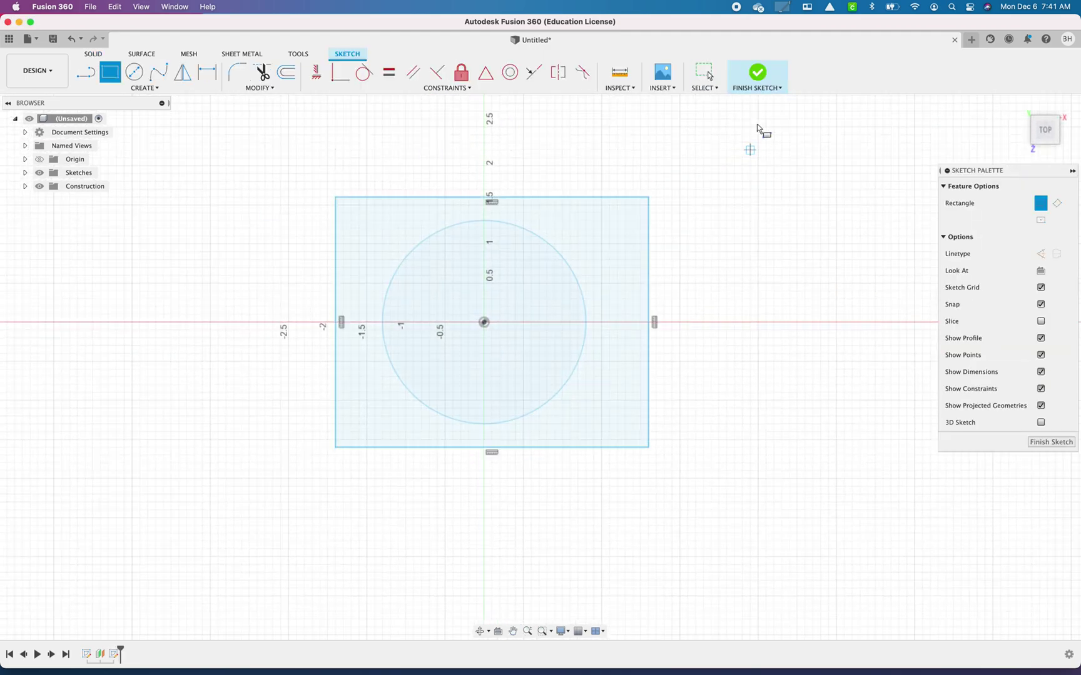
click(765, 71)
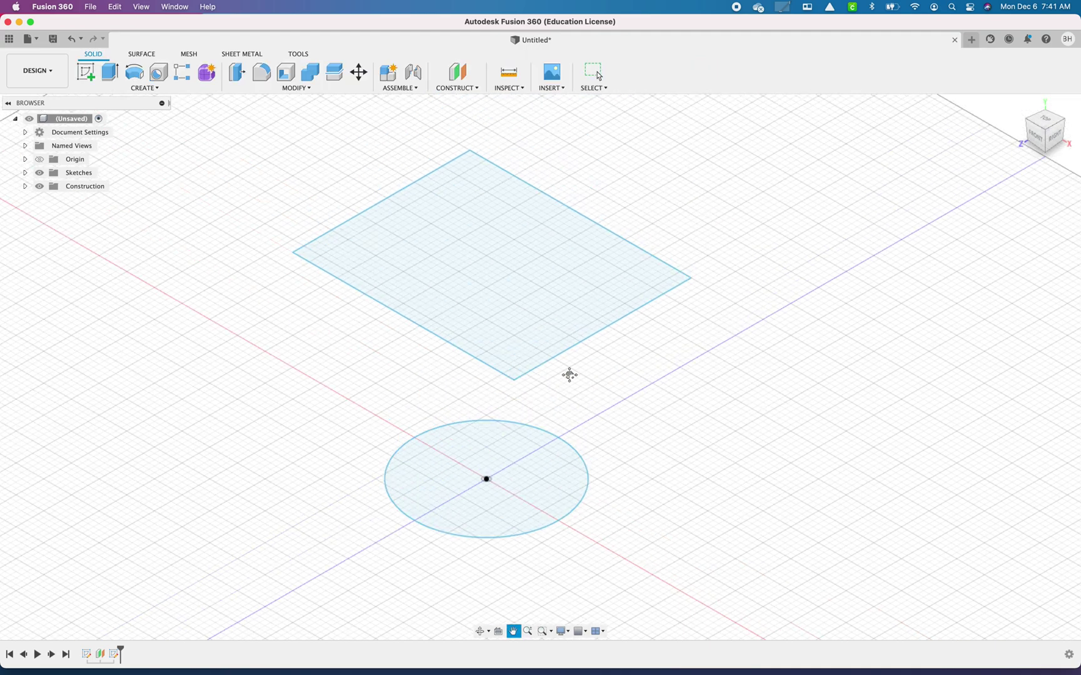
Step: Create a second construction plane offset upward from the rectangle profile, well above it
click(458, 89)
click(461, 100)
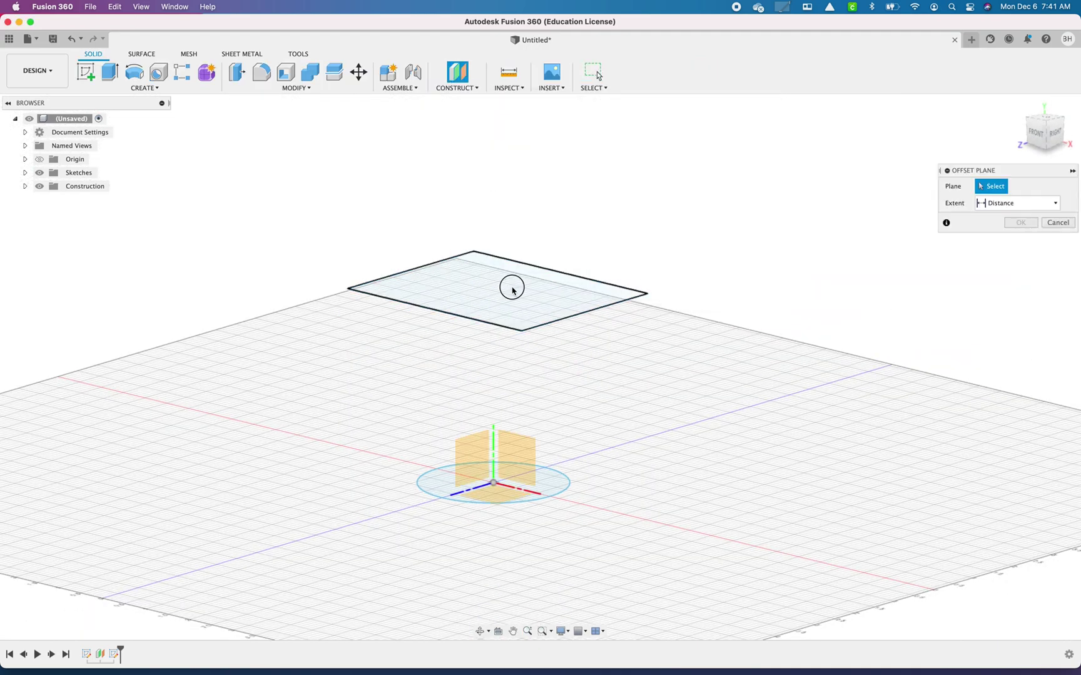
click(515, 279)
drag(514, 279, 498, 100)
click(1021, 239)
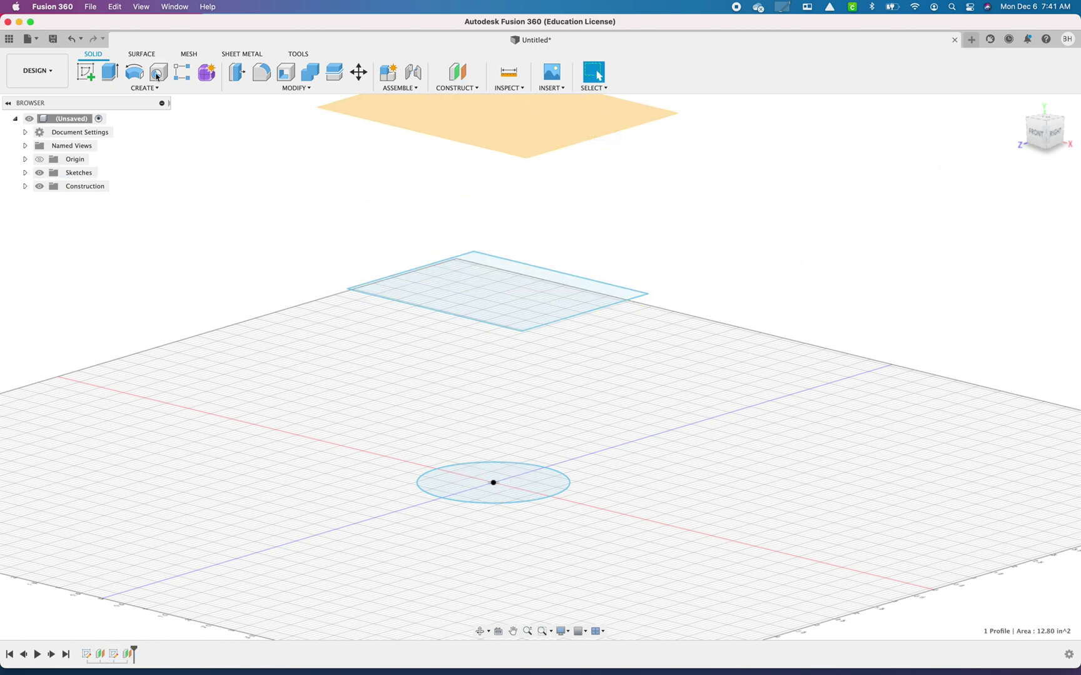
Step: Sketch a circle about 3.33 in in diameter centred on the sketch origin of the uppermost plane and finish the sketch
click(83, 79)
click(475, 141)
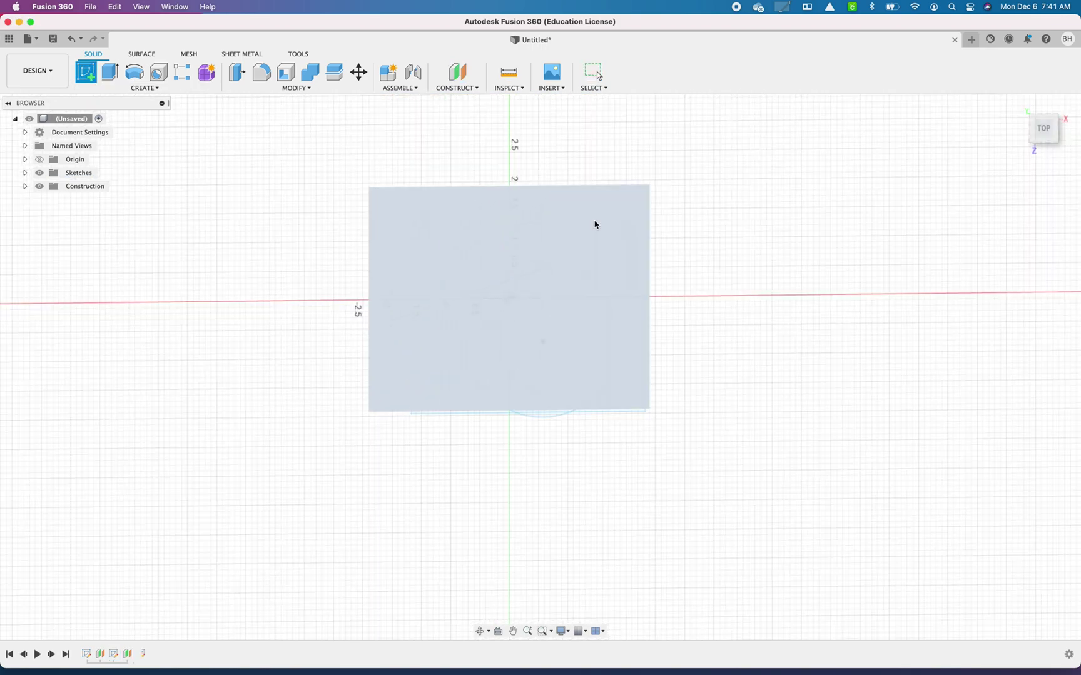
click(507, 278)
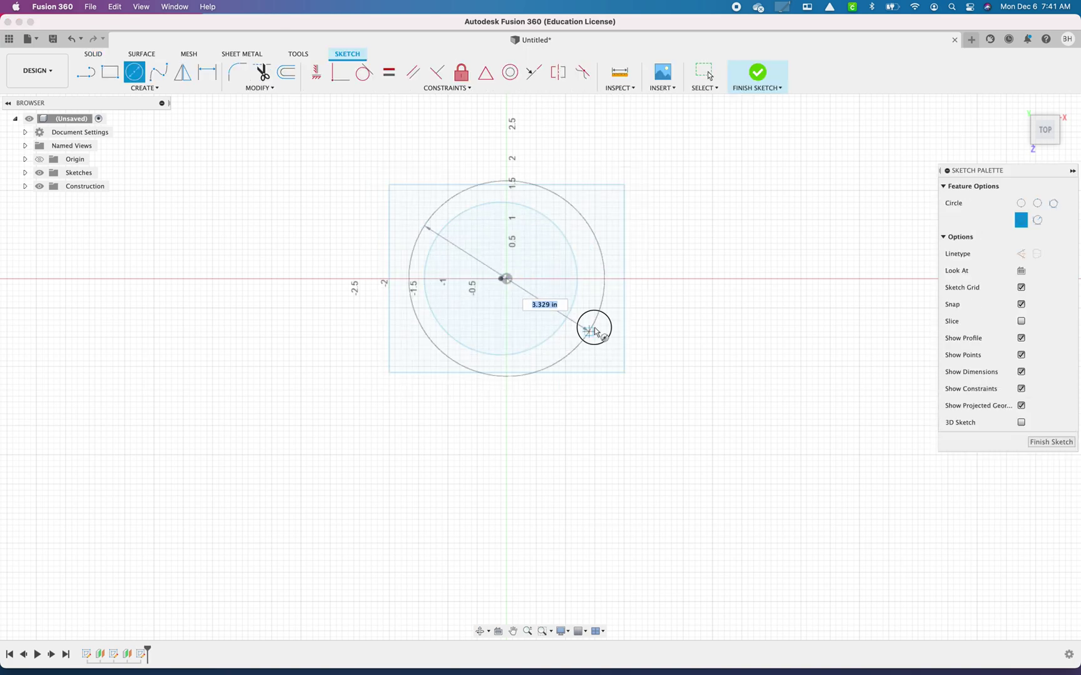
click(593, 327)
click(758, 74)
Step: Loft a new body from the lowest circle through the rectangle to the uppermost circle, with both end conditions connected
mouse_move(731, 379)
shift+middle_down()
mouse_move(724, 352)
mouse_move(784, 370)
mouse_move(743, 352)
shift+middle_up()
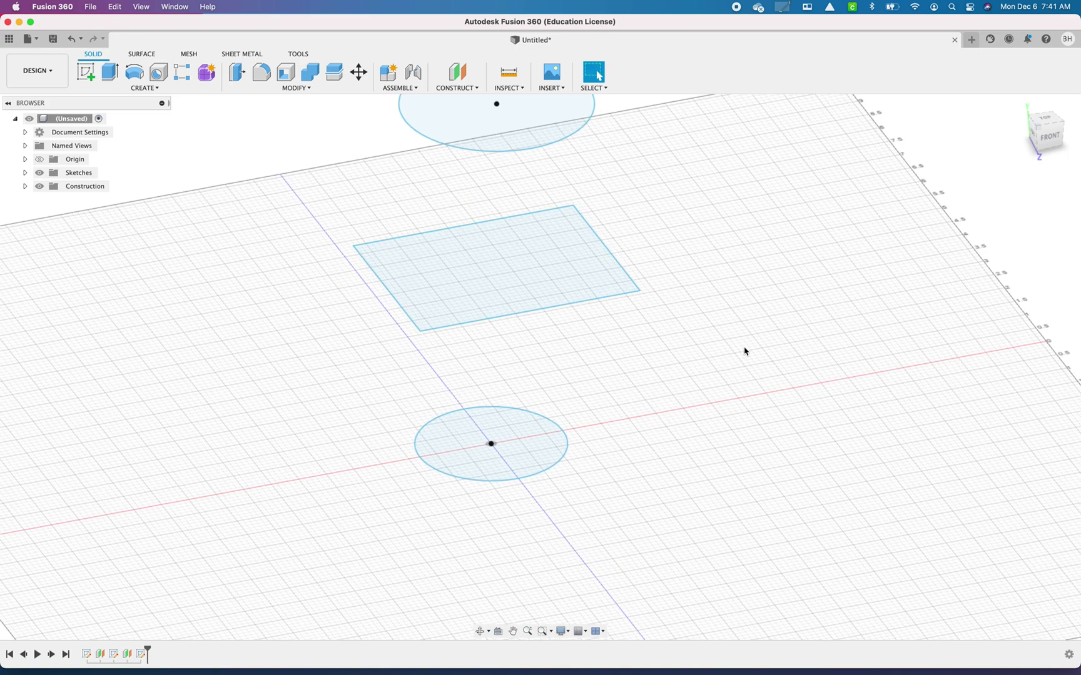
middle_drag(707, 292, 670, 337)
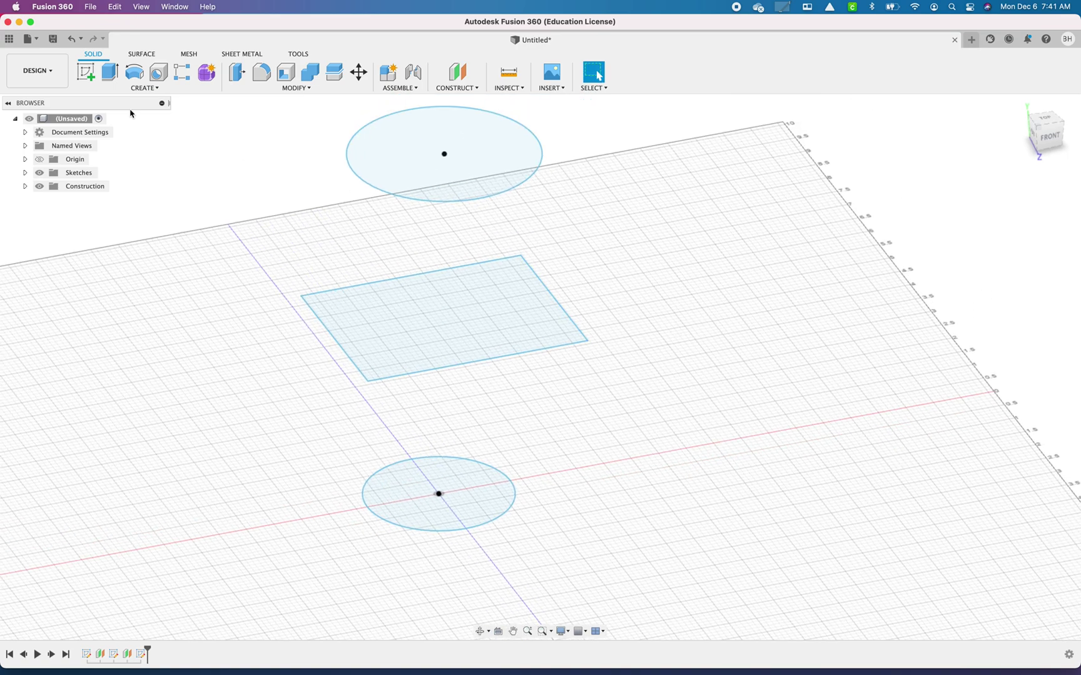
click(146, 87)
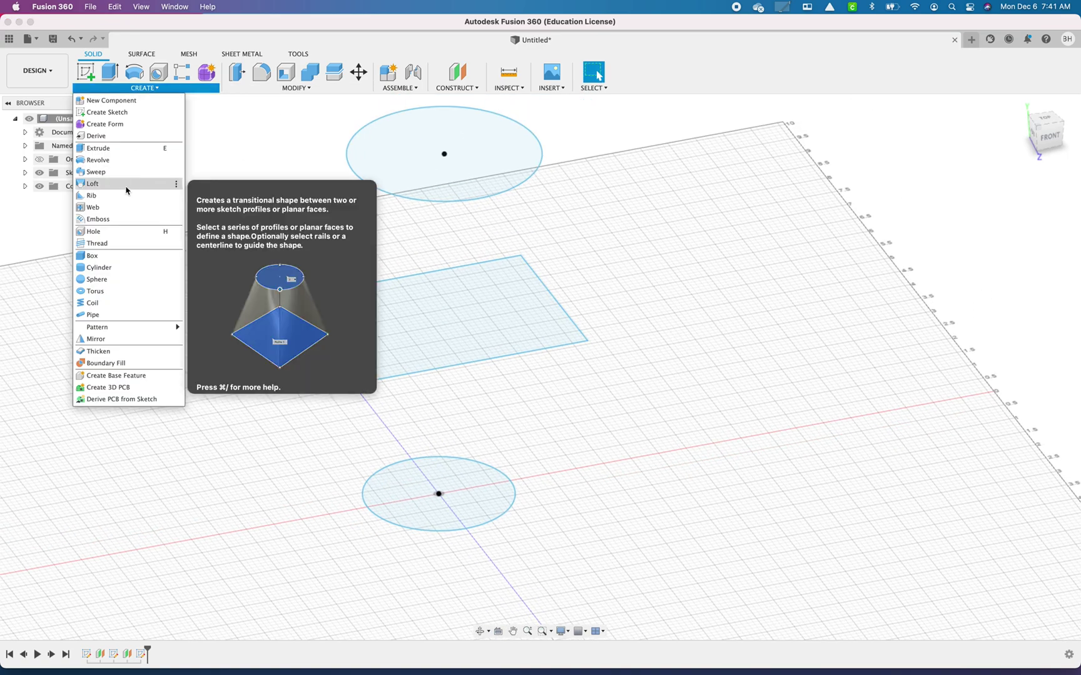
click(127, 184)
click(414, 472)
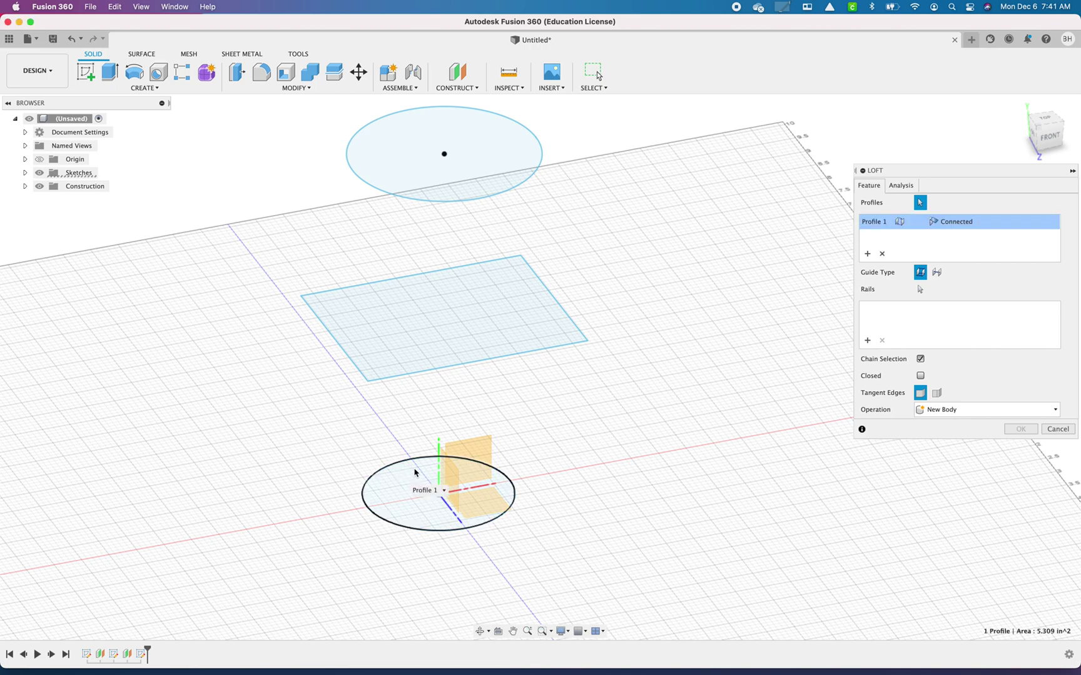
click(428, 345)
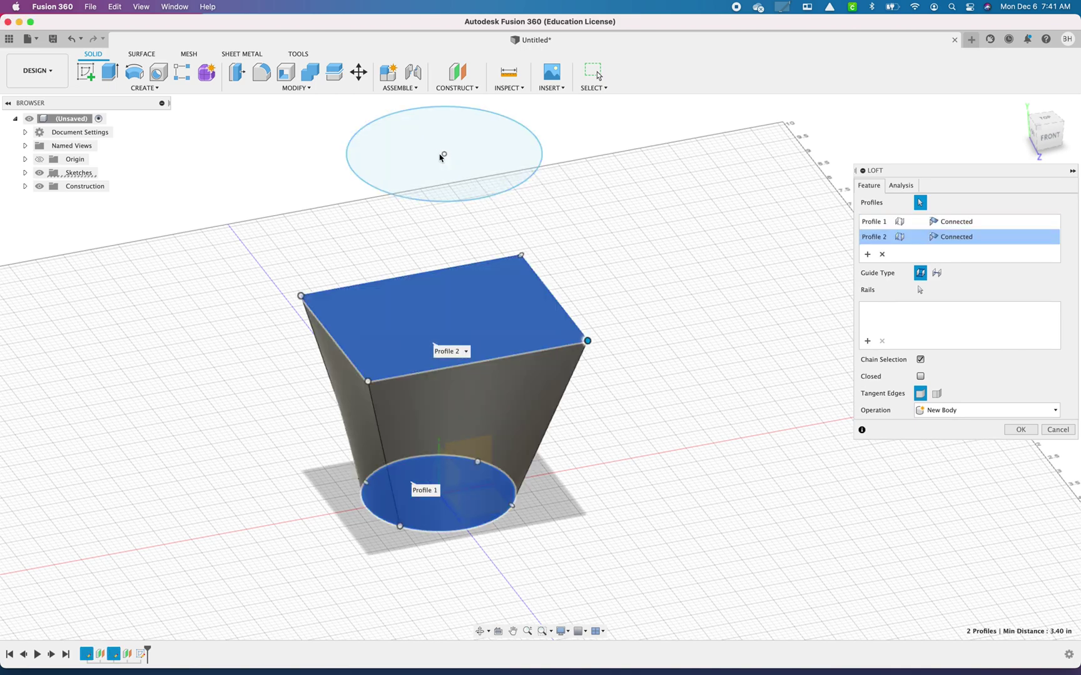
click(488, 148)
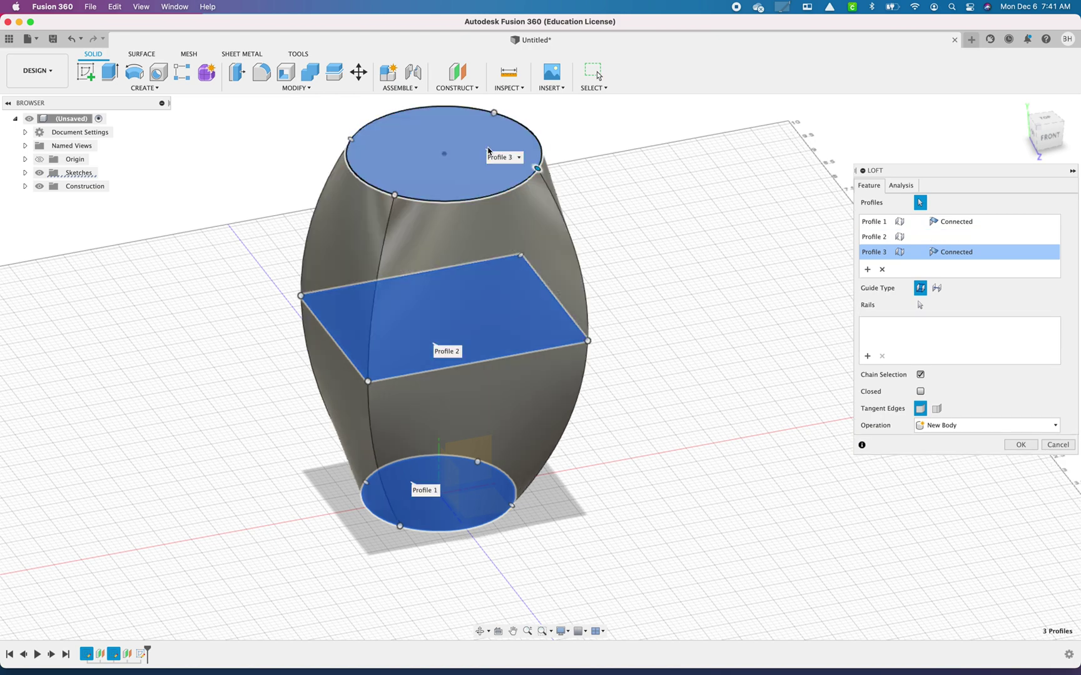
click(1020, 444)
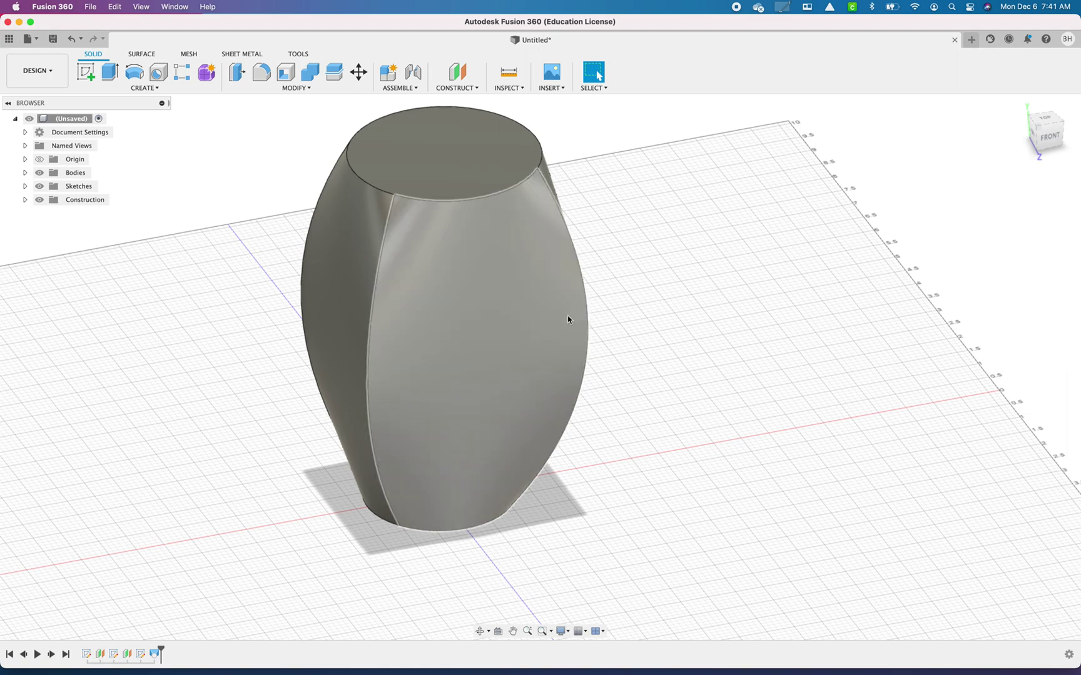
shift+middle_drag(568, 315, 664, 315)
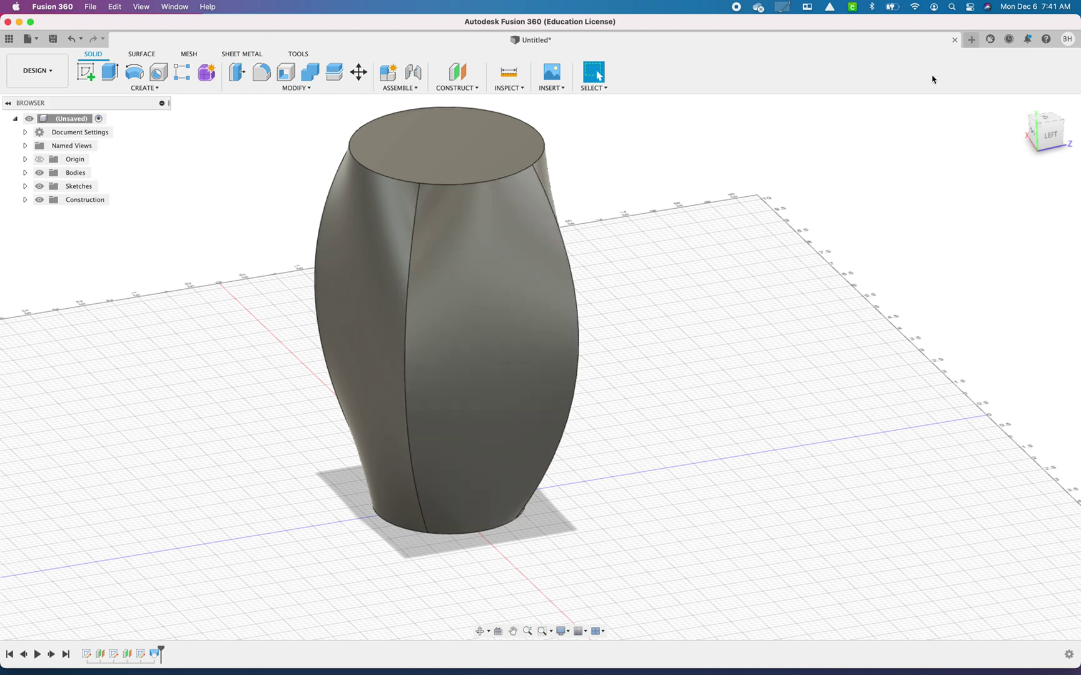
Step: Close the lofted design without saving it and continue in an empty design
click(954, 40)
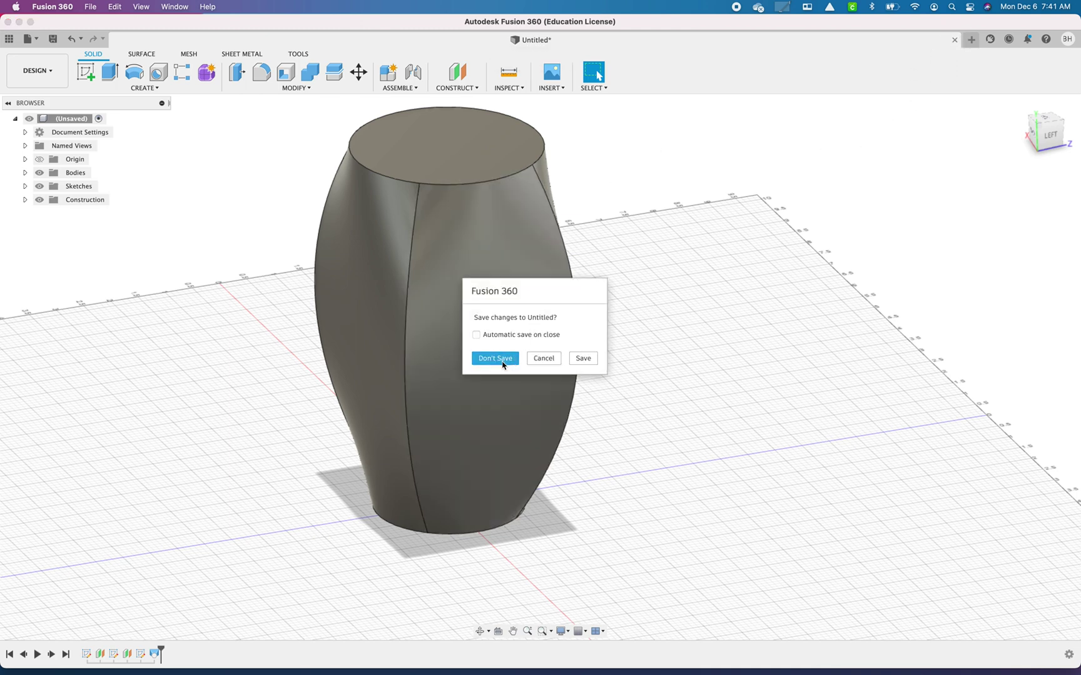
click(544, 359)
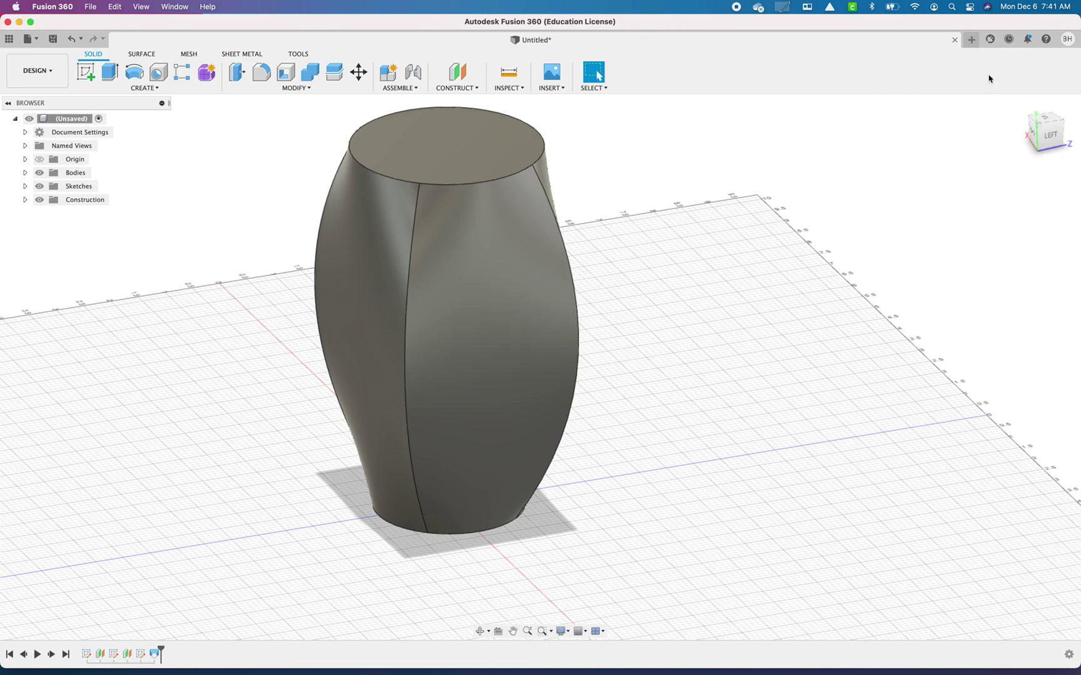
click(953, 40)
click(497, 358)
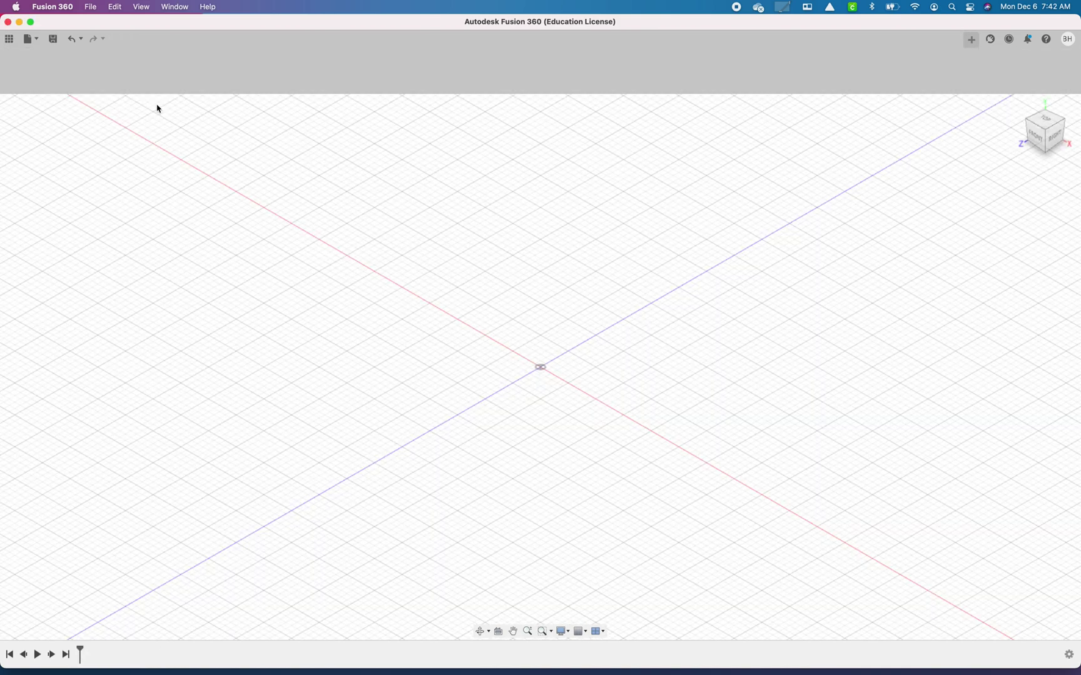
Step: Try to create a box from the origin on the XZ plane, about 1.4 in long, 1.2 in wide and 2.4 in high
click(137, 89)
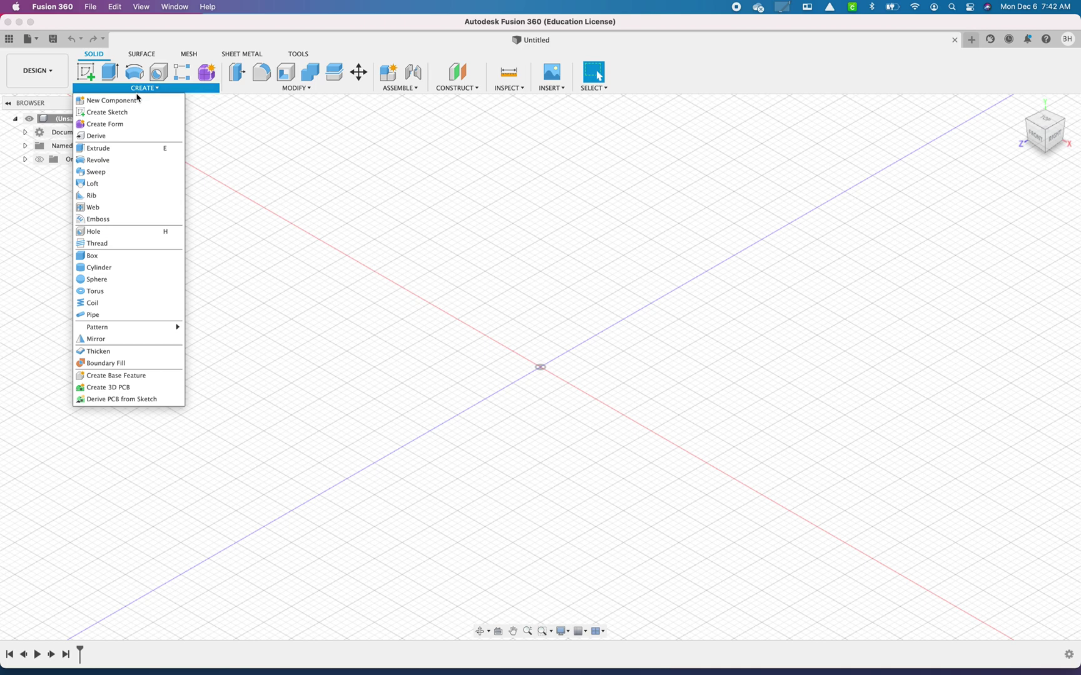
click(131, 258)
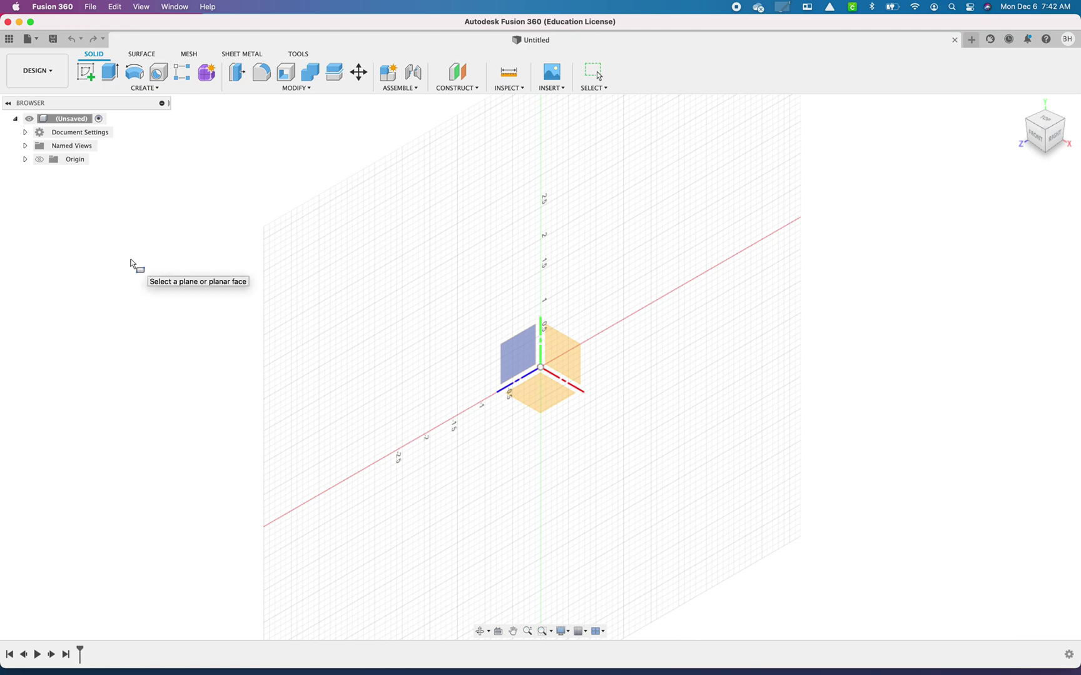
click(547, 394)
click(542, 370)
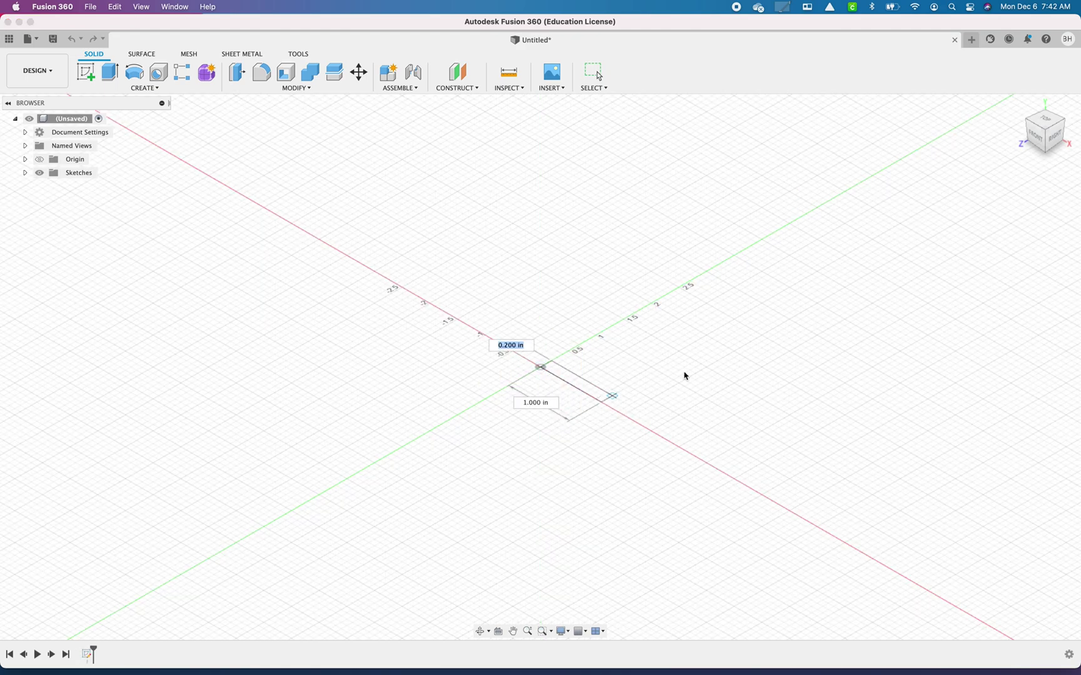
click(686, 374)
drag(615, 360, 624, 212)
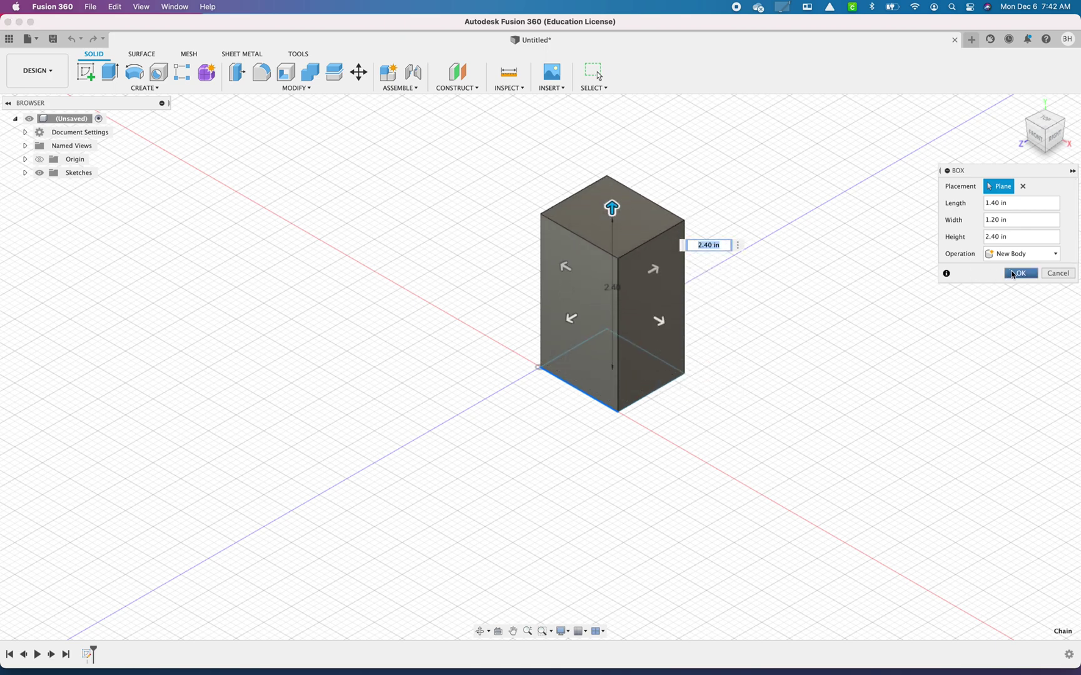
click(1058, 274)
Step: Create a cylinder centred on the origin on the XZ plane as a new body, about 2.72 in in diameter and 3.6 in high
click(133, 90)
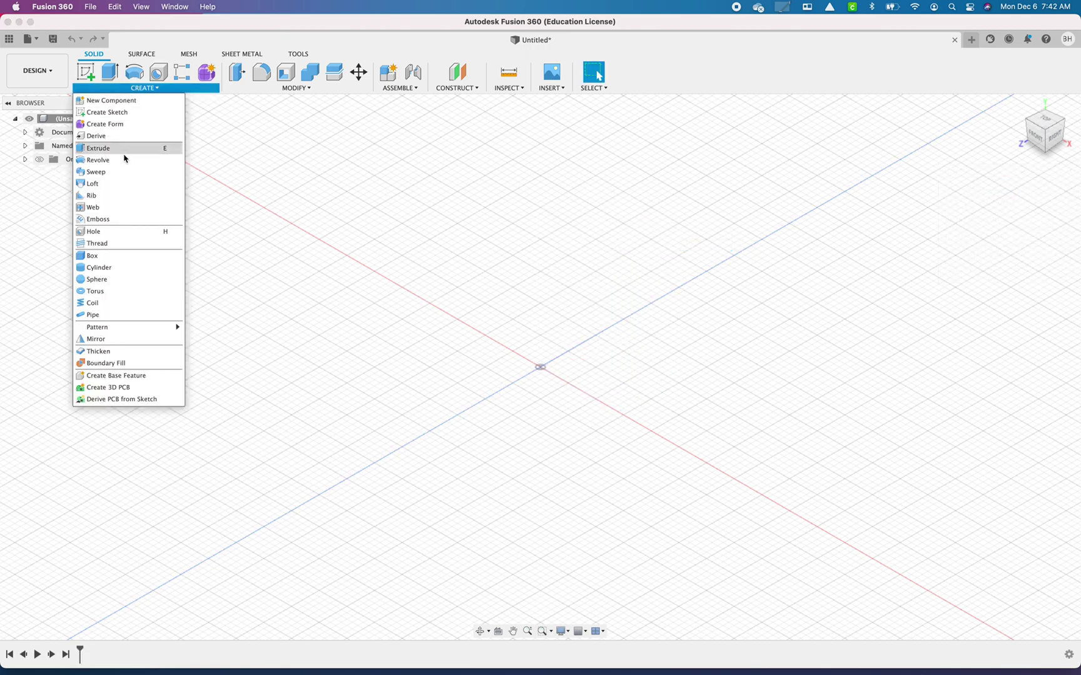
click(99, 268)
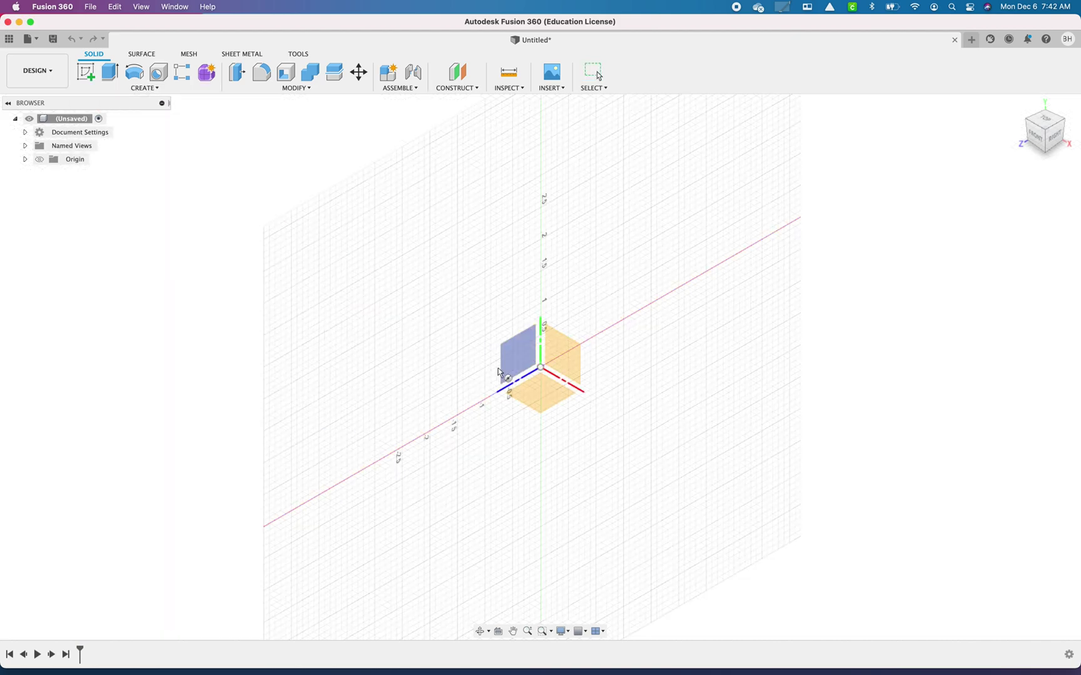
click(541, 387)
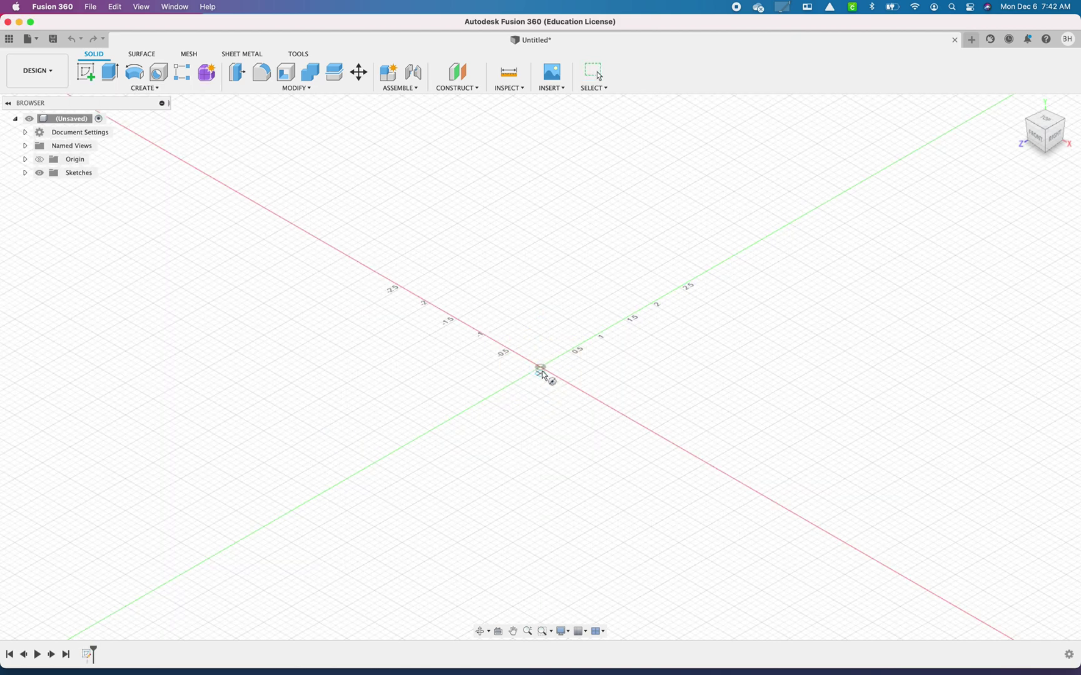
click(541, 367)
click(646, 377)
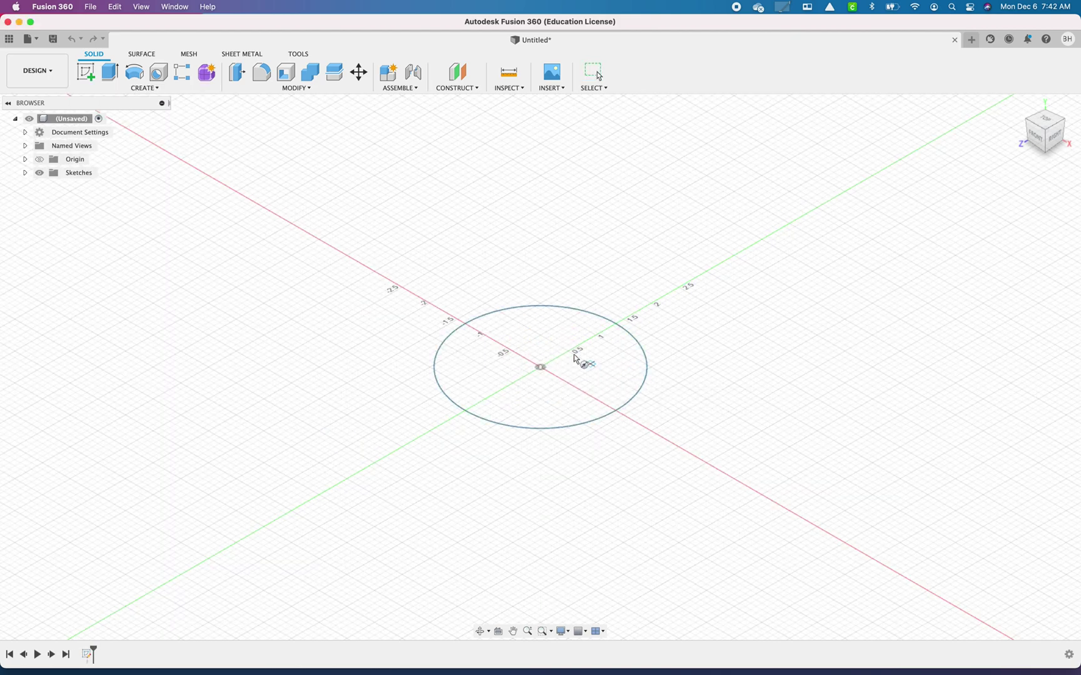
drag(540, 358, 540, 126)
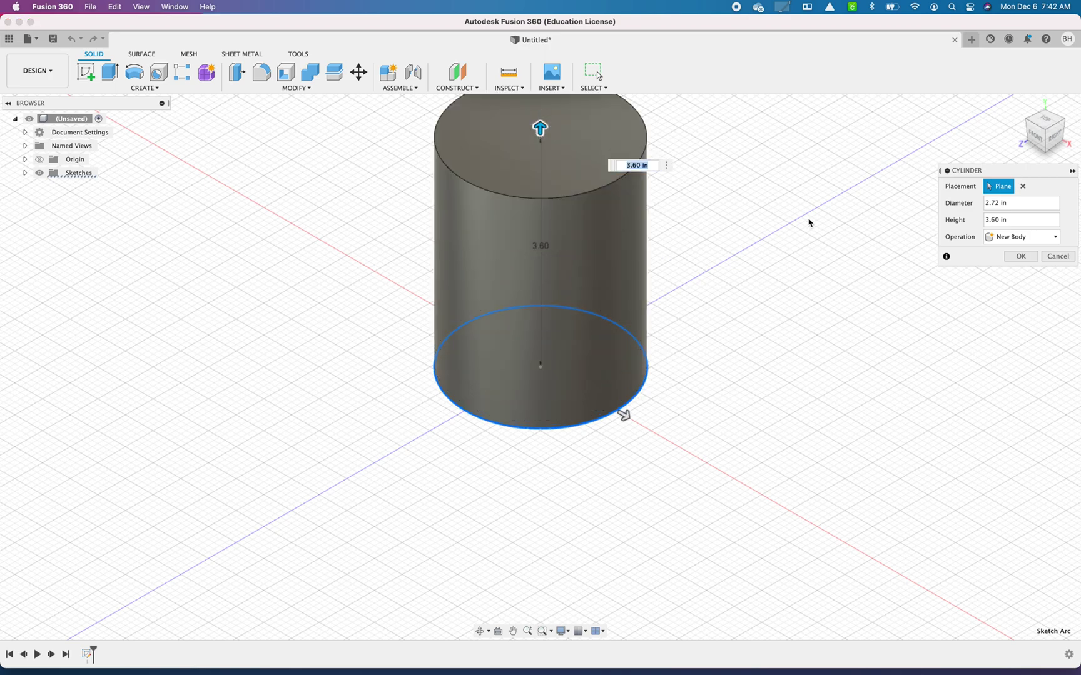
click(1020, 257)
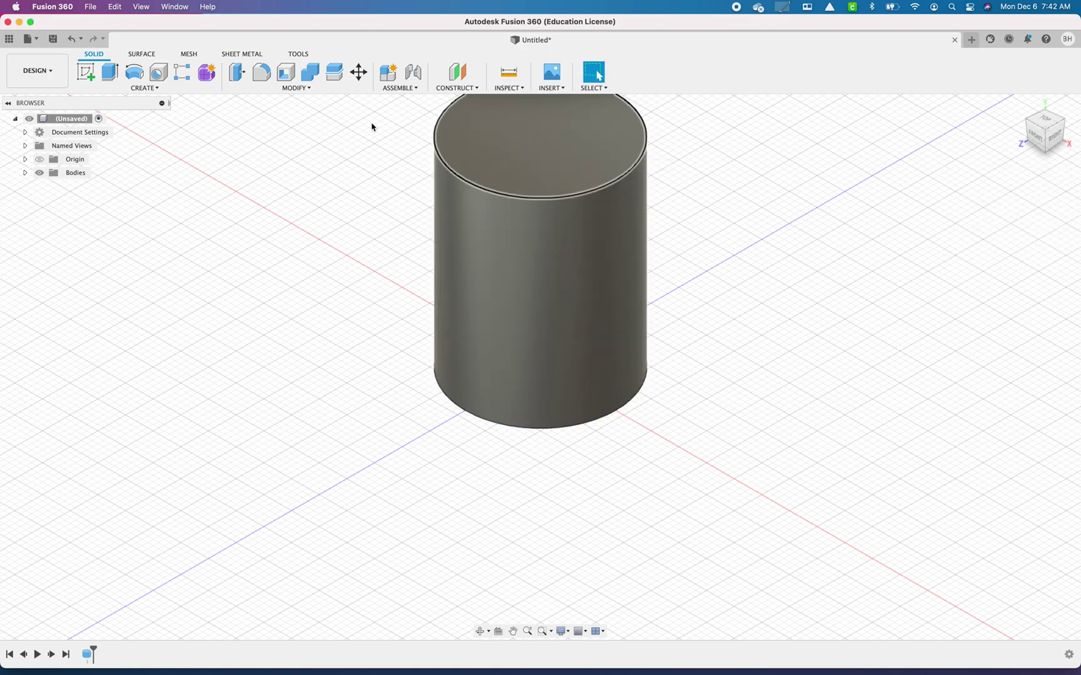
click(139, 88)
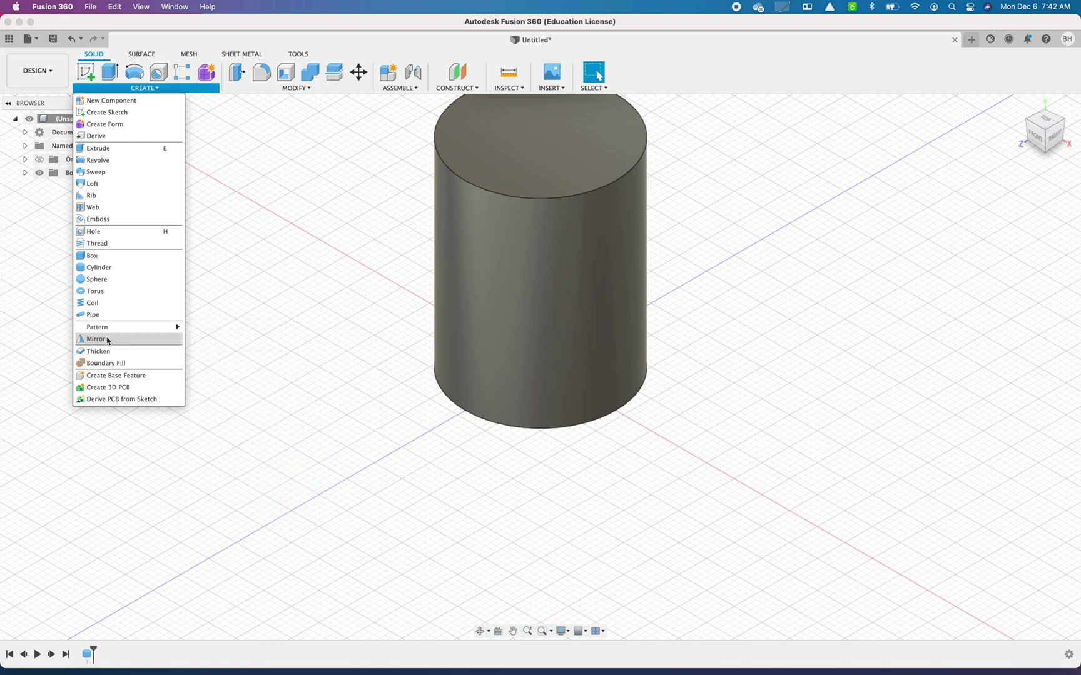
mouse_move(115, 332)
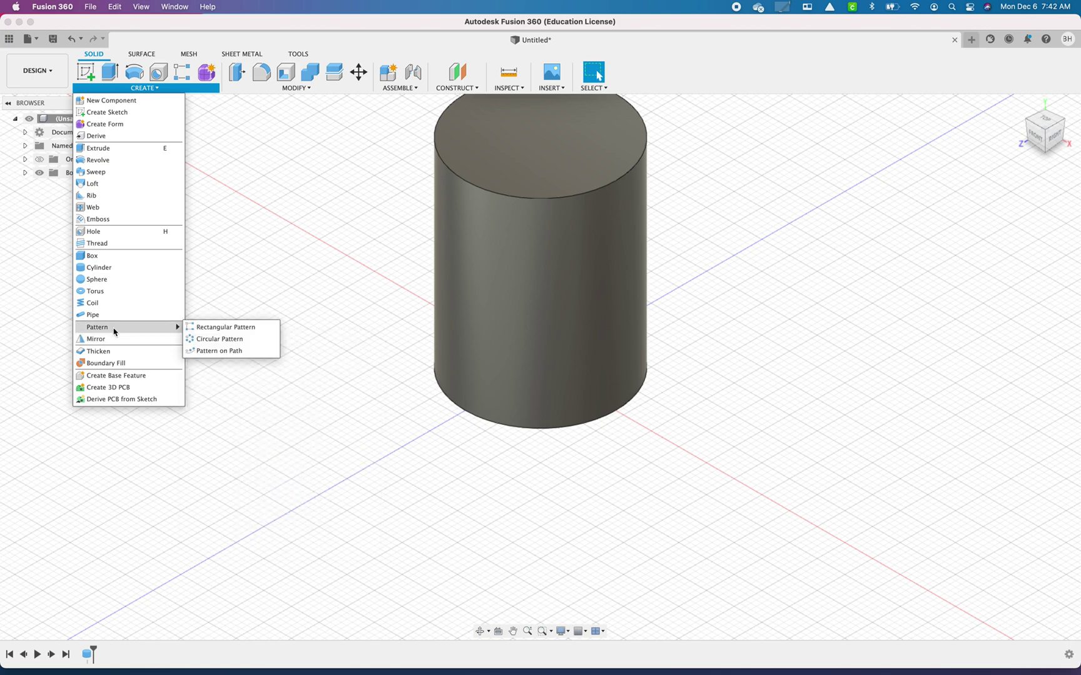
click(317, 236)
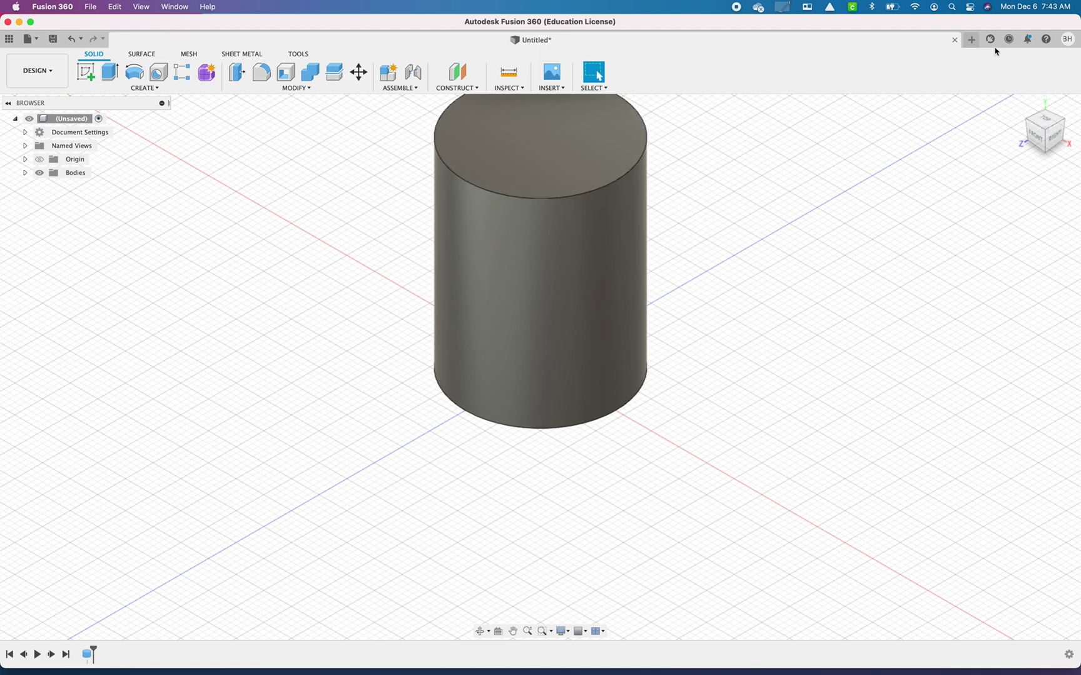
Step: Close the cylinder design without saving it
click(954, 41)
click(498, 360)
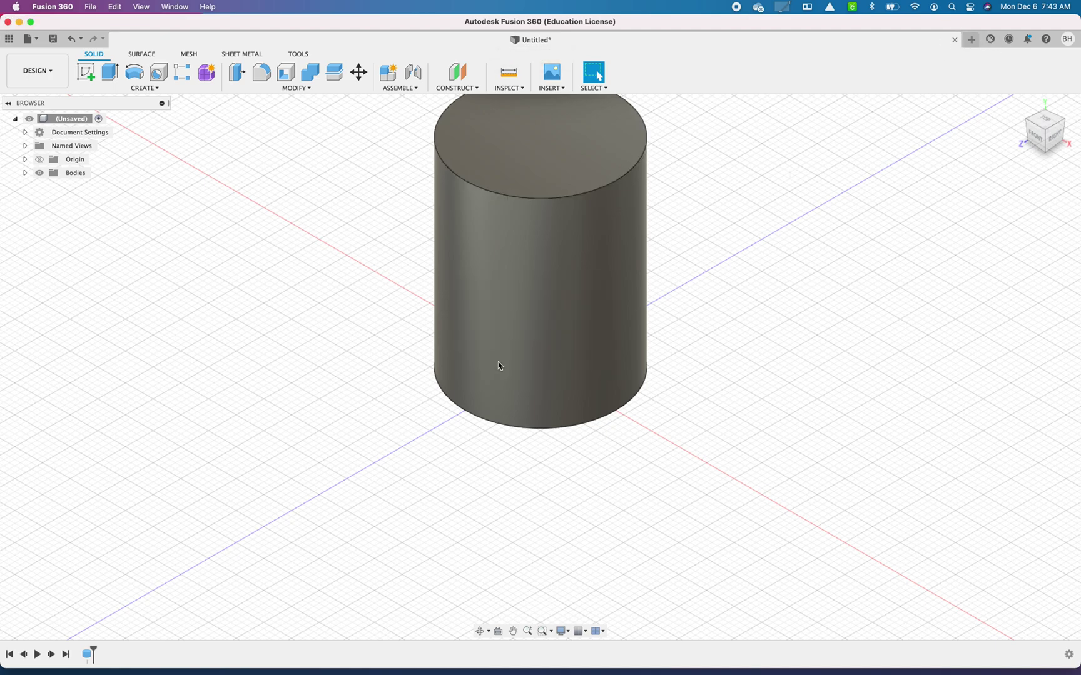